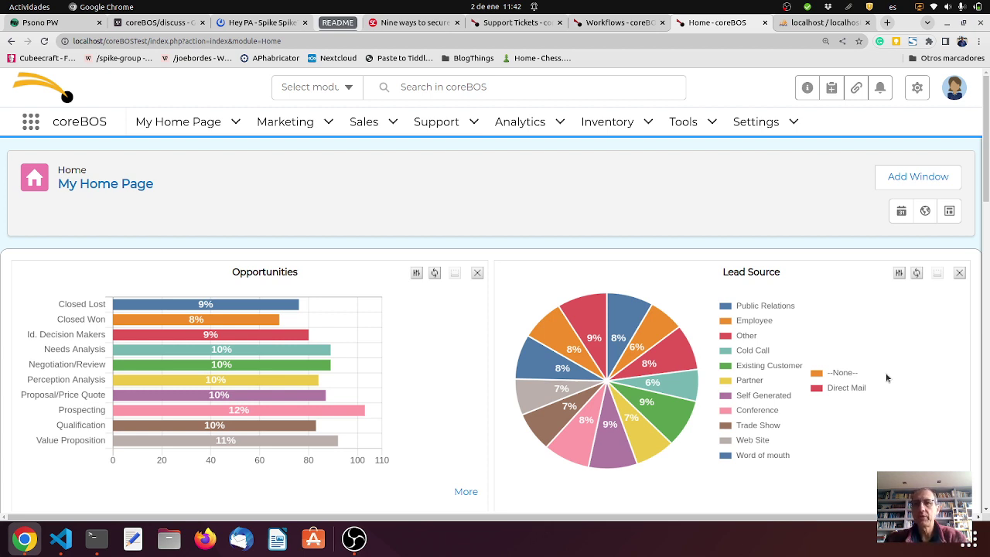
# Open the notification list, reload the home page, and reopen and refresh the list to check the pending notifications
pyautogui.click(881, 88)
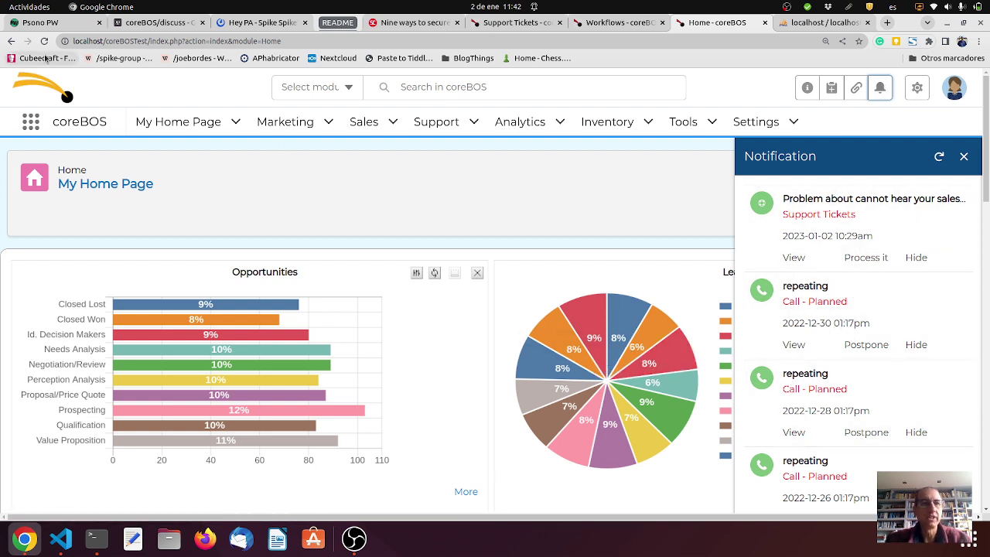
pyautogui.click(44, 41)
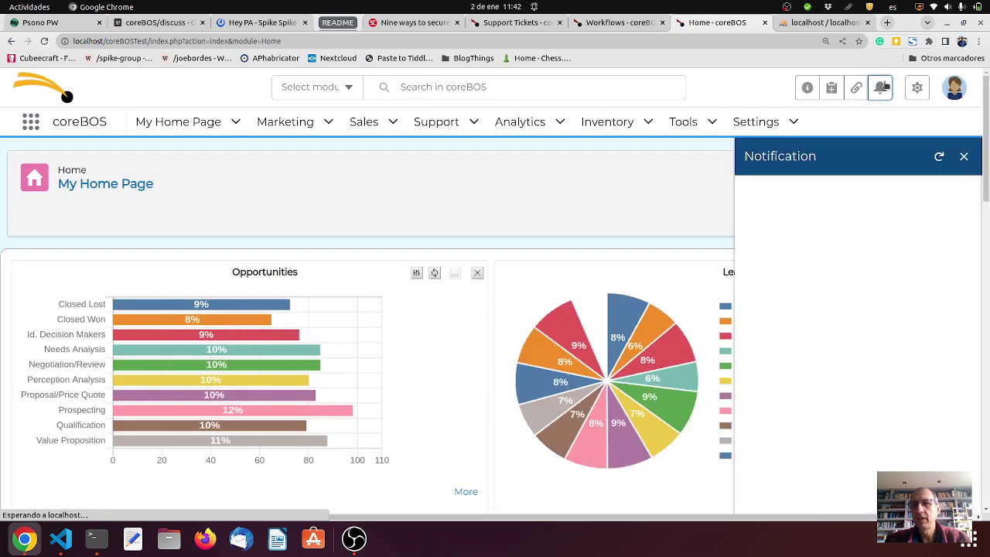
pyautogui.click(880, 88)
pyautogui.click(938, 159)
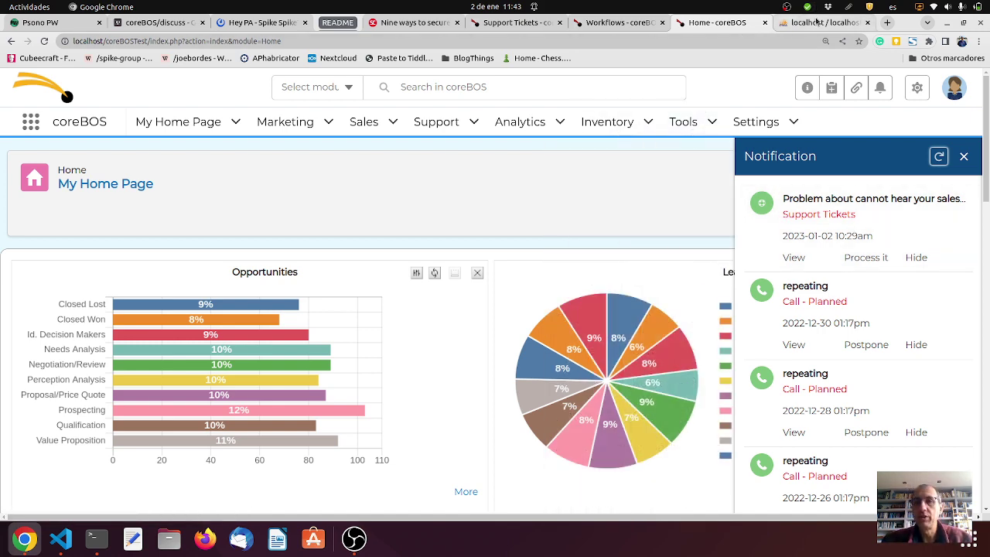
# Delete the HelpDesk reminder row from the vtiger_activity_reminder_popup table in phpMyAdmin, then refresh the coreBOS notification list
pyautogui.click(817, 22)
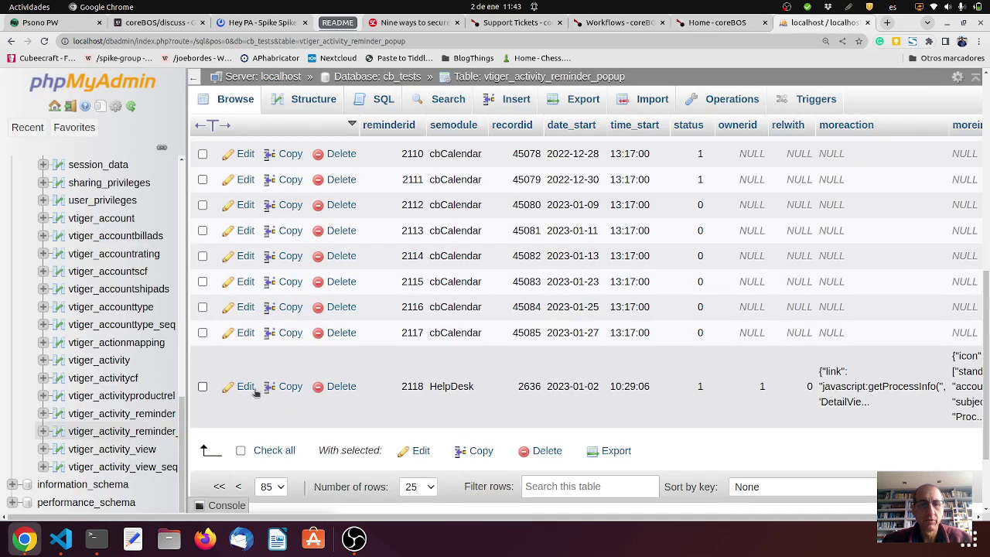
pyautogui.click(341, 390)
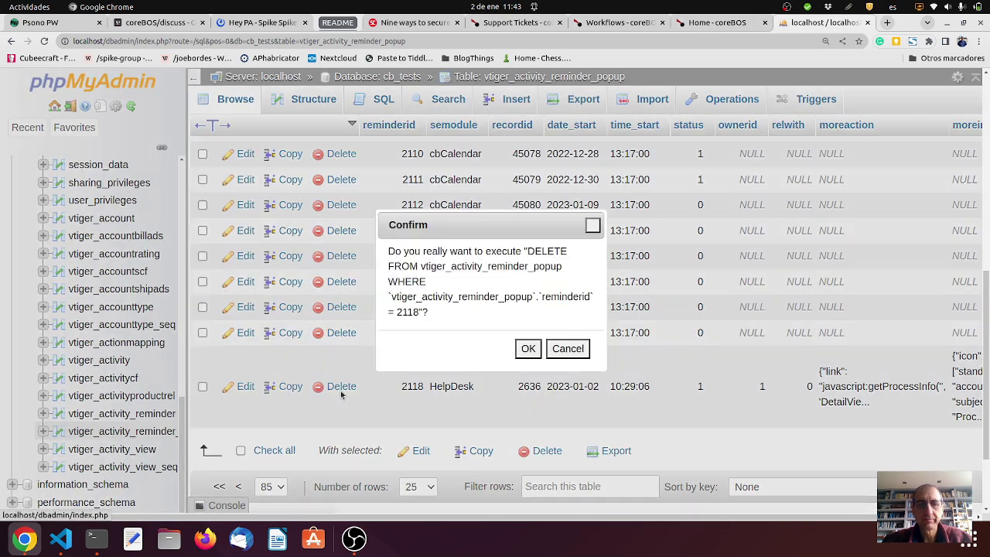
pyautogui.click(529, 349)
pyautogui.click(711, 22)
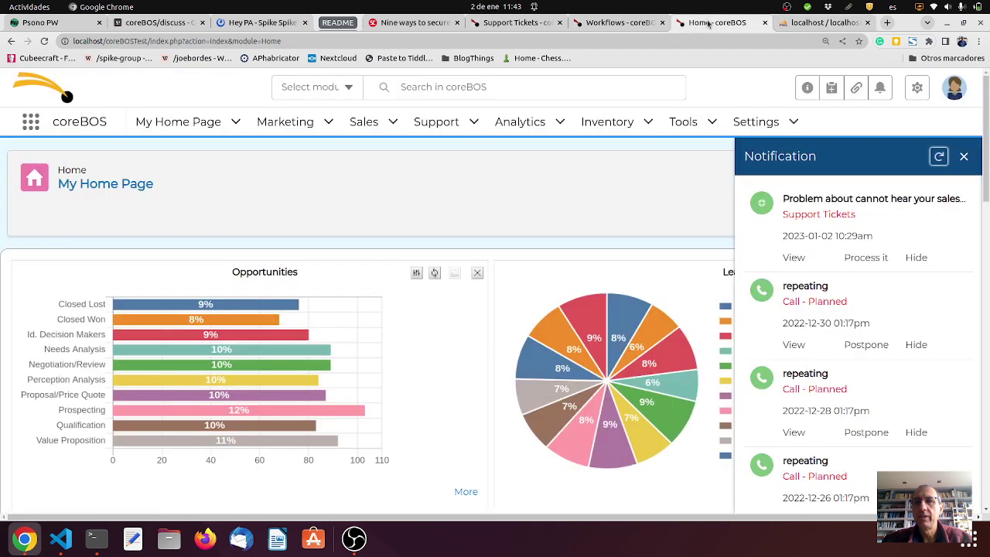
pyautogui.click(939, 157)
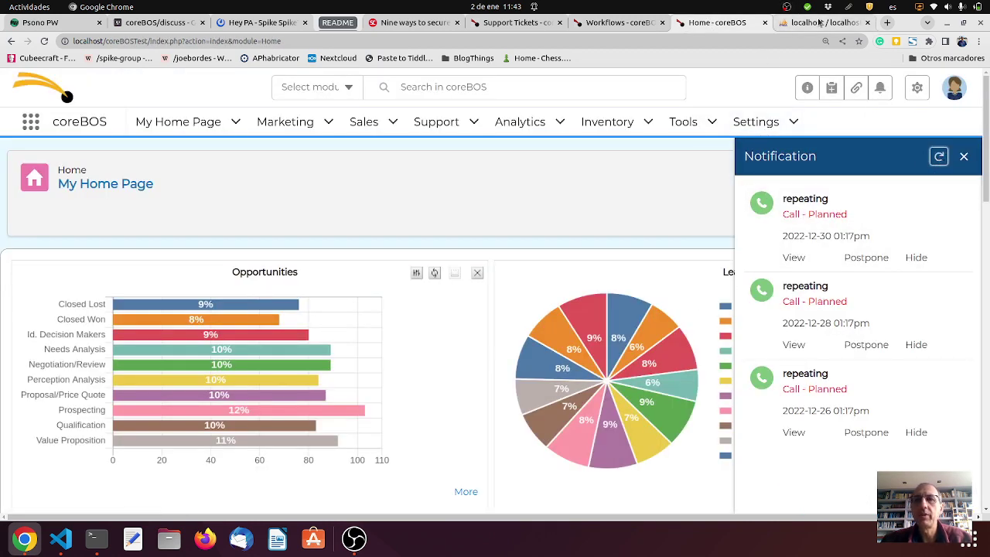
# Create a new workflow for the Assets module from the coreBOS workflow list
pyautogui.click(595, 25)
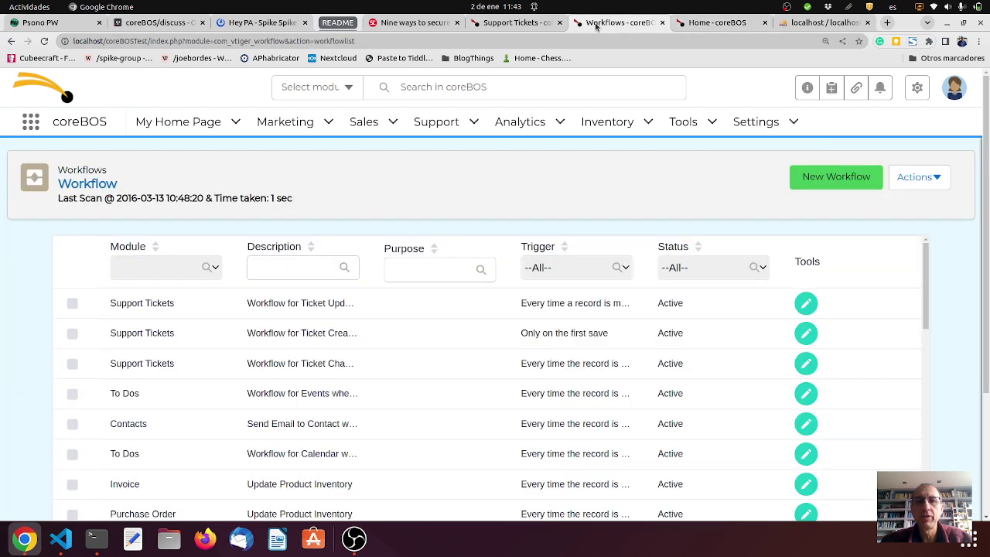
pyautogui.click(190, 273)
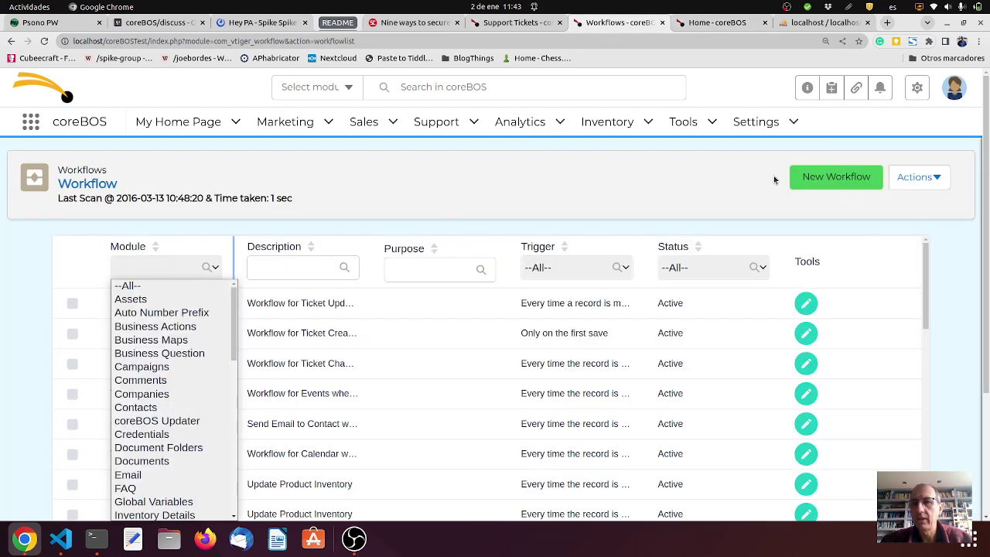
pyautogui.click(809, 187)
pyautogui.click(810, 187)
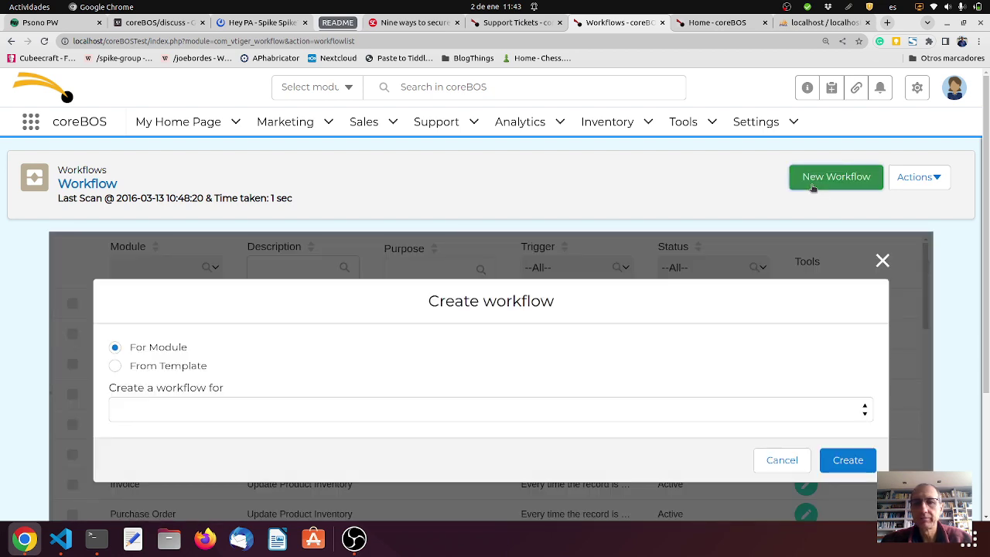
pyautogui.click(248, 412)
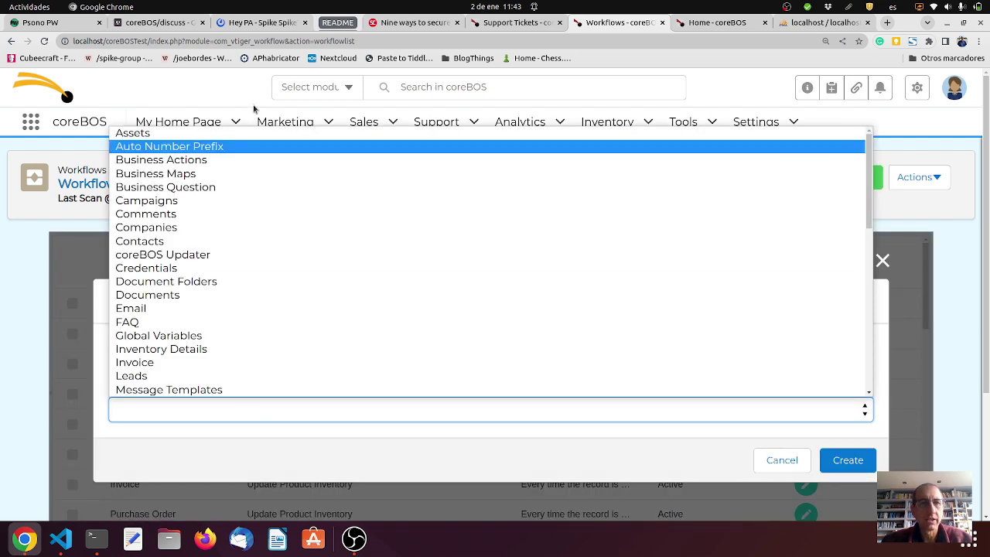
pyautogui.click(254, 131)
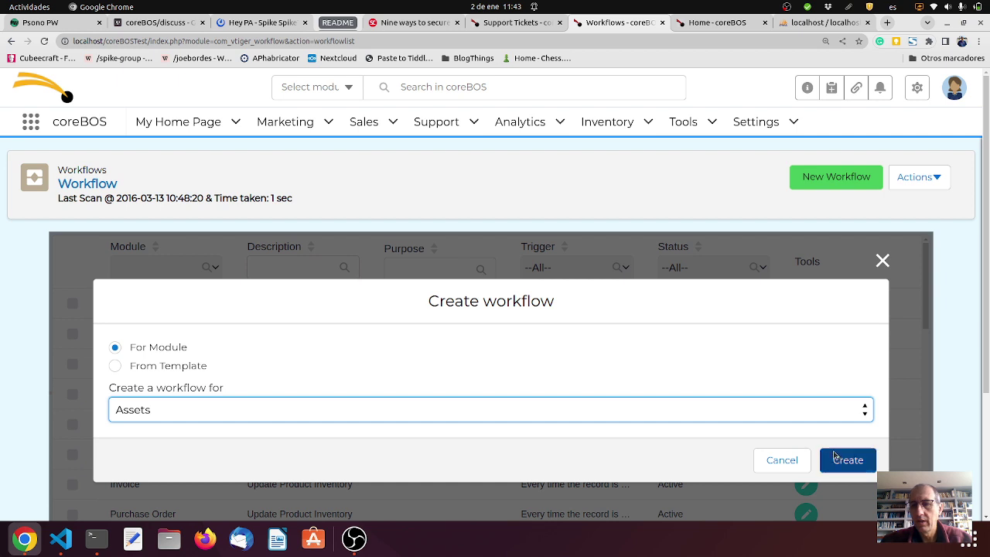
pyautogui.click(838, 460)
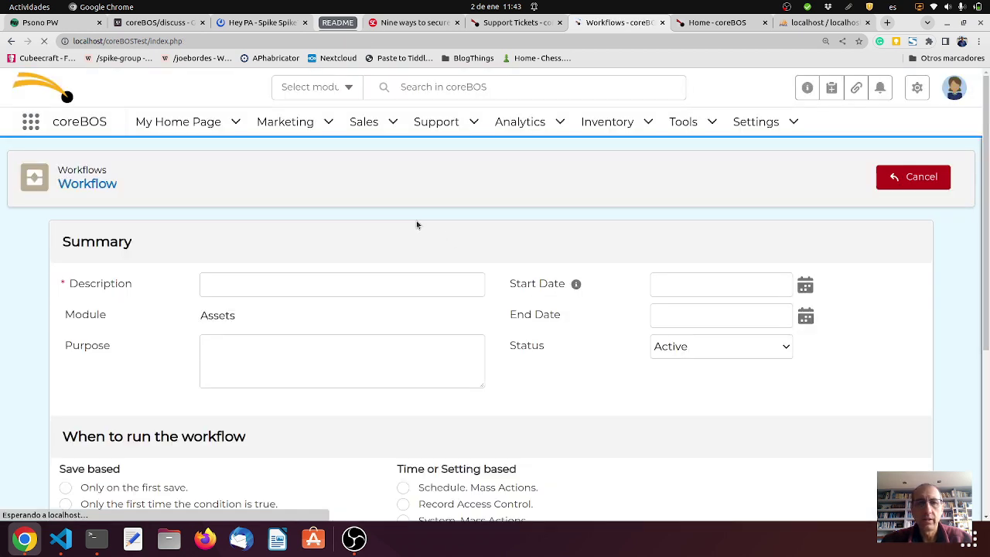
# Enter Add Notification as the workflow's description and save the workflow
pyautogui.click(334, 284)
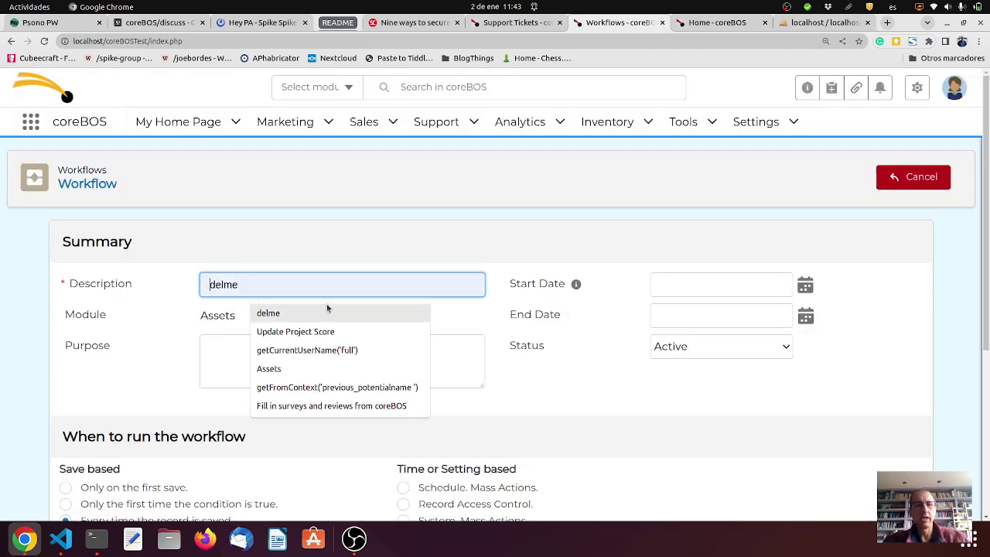
pyautogui.write('add')
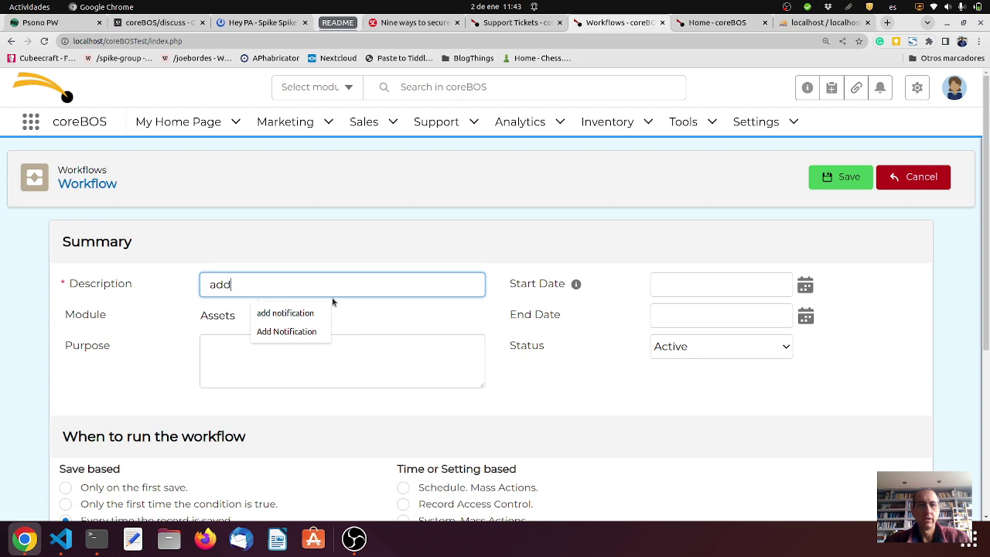
pyautogui.click(303, 331)
pyautogui.scroll(-5, 494, 322)
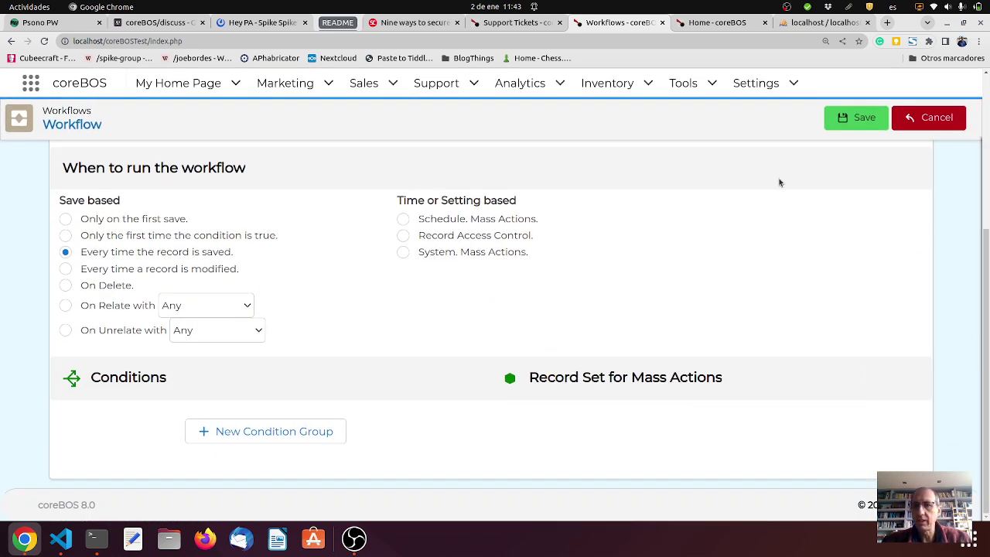
pyautogui.click(862, 123)
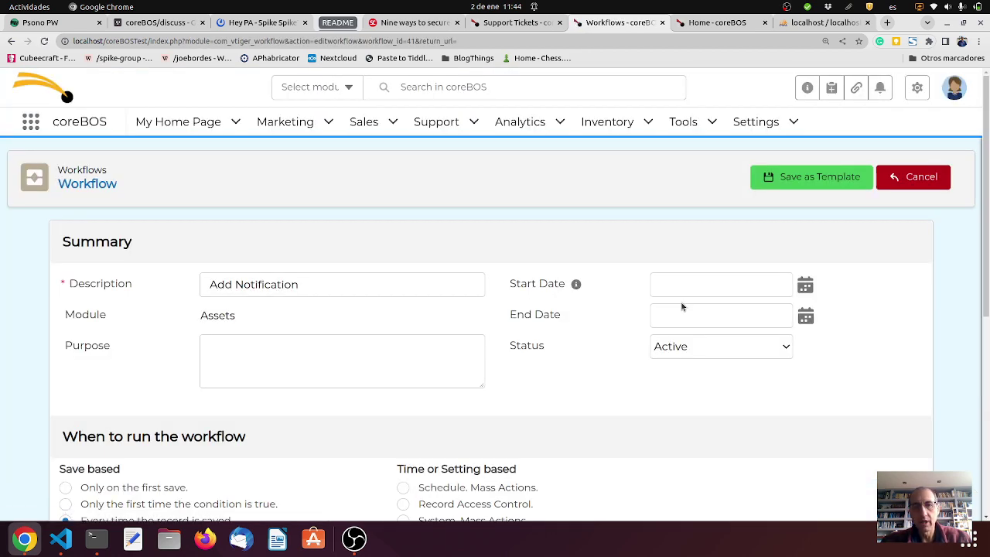
# Create a new task of type Add Notification in the workflow's task section
pyautogui.scroll(-4, 681, 307)
pyautogui.scroll(-2, 681, 307)
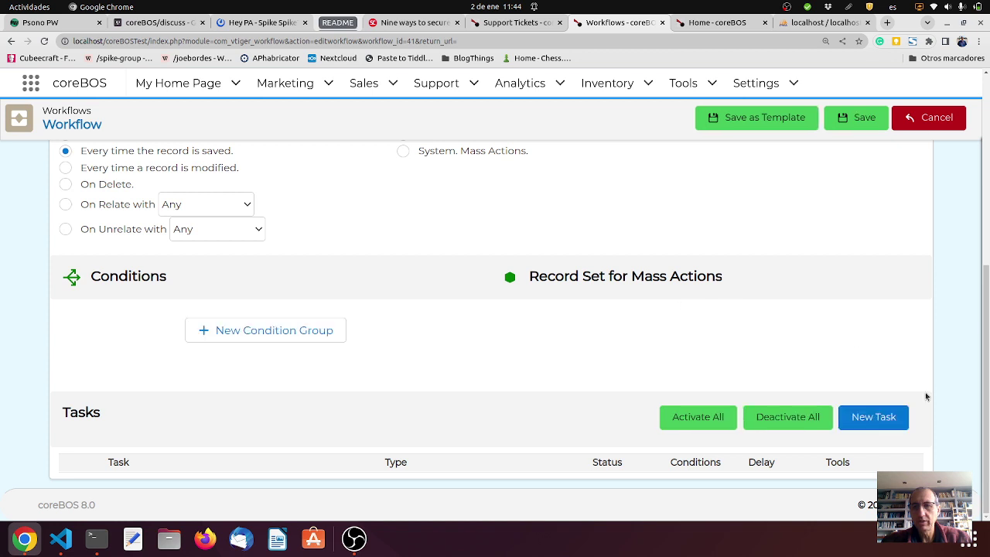
pyautogui.click(887, 421)
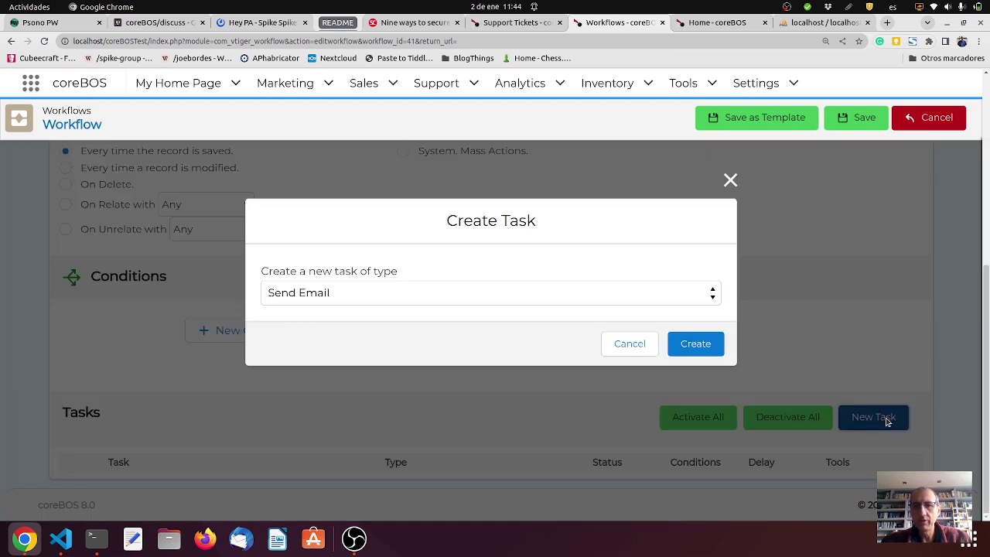
pyautogui.click(529, 292)
pyautogui.scroll(-2, 541, 259)
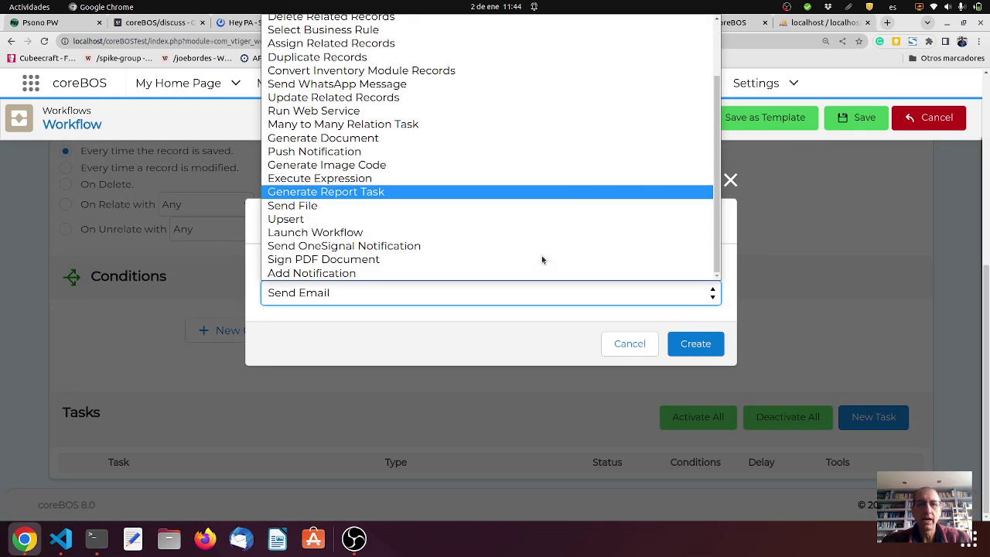
pyautogui.click(484, 272)
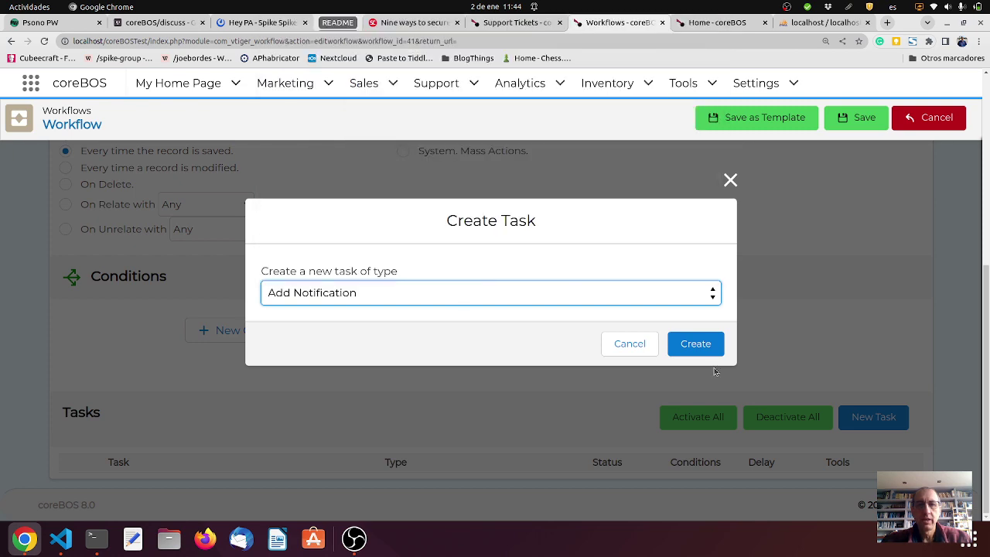
pyautogui.click(697, 344)
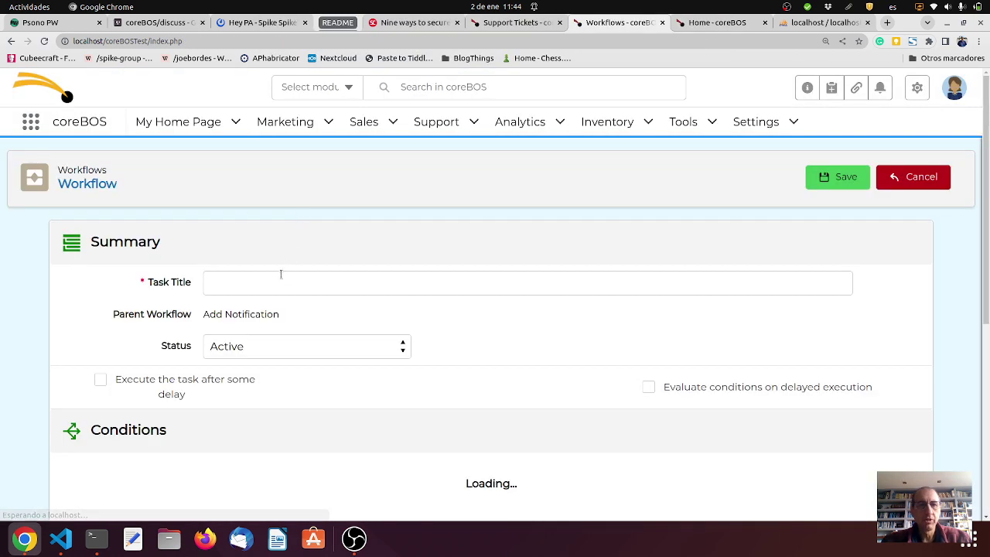
# Title the new task "add notify"
pyautogui.click(281, 275)
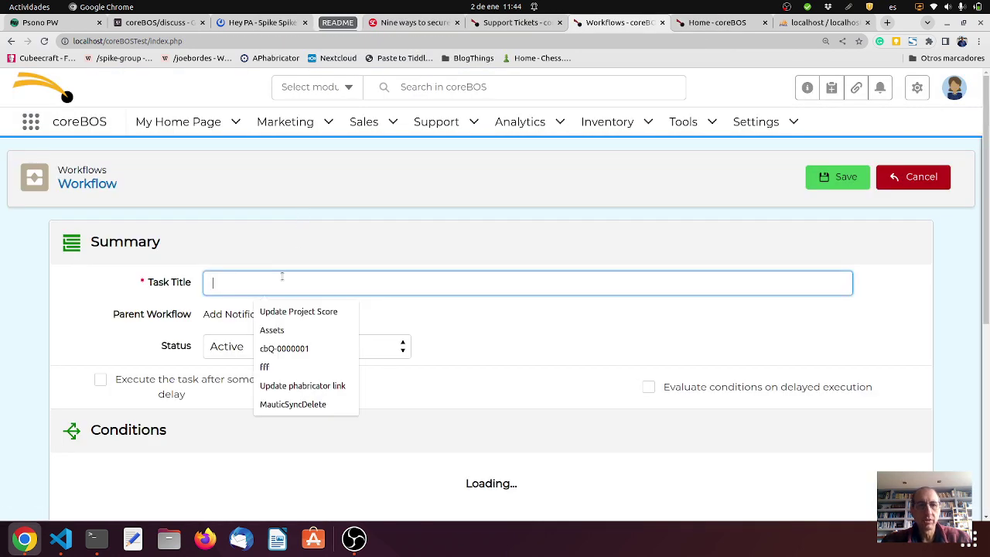
pyautogui.write('ad')
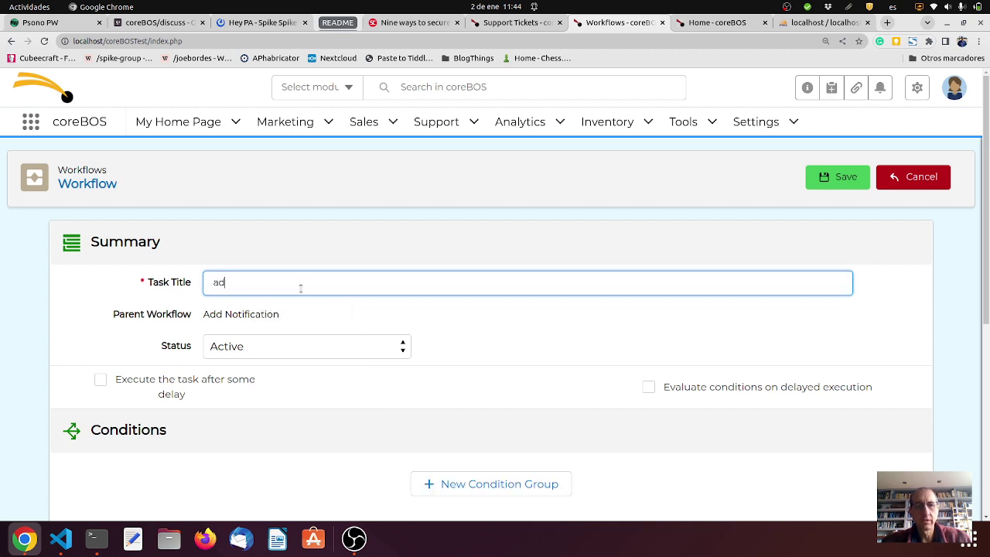
pyautogui.write('d no')
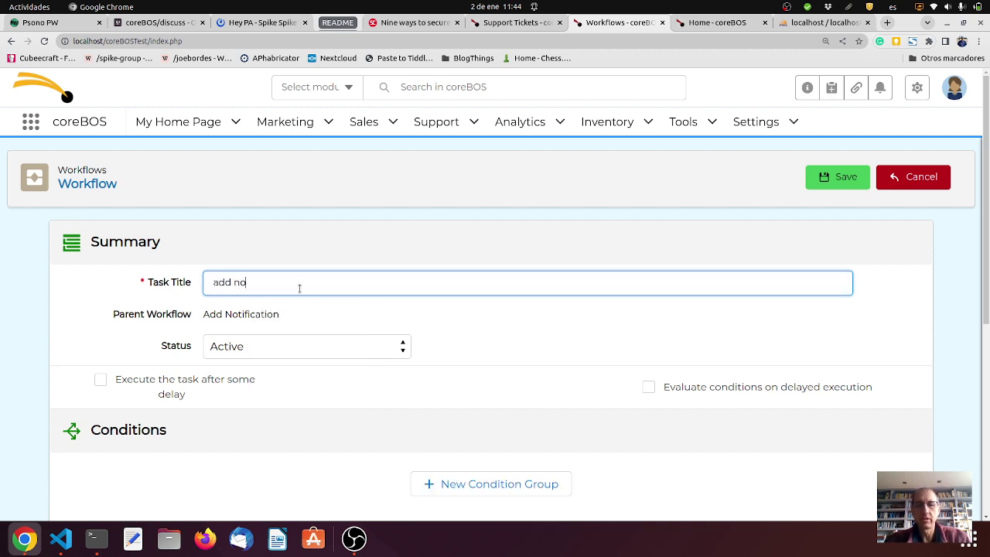
pyautogui.write('tify')
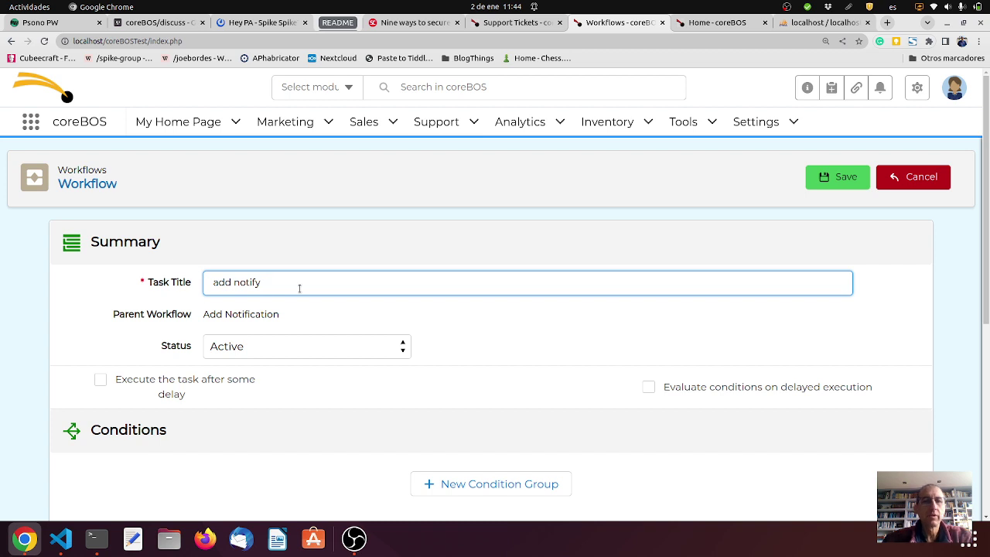
# Set the task operation's module to Support Tickets and its record to 2636
pyautogui.scroll(-5, 300, 290)
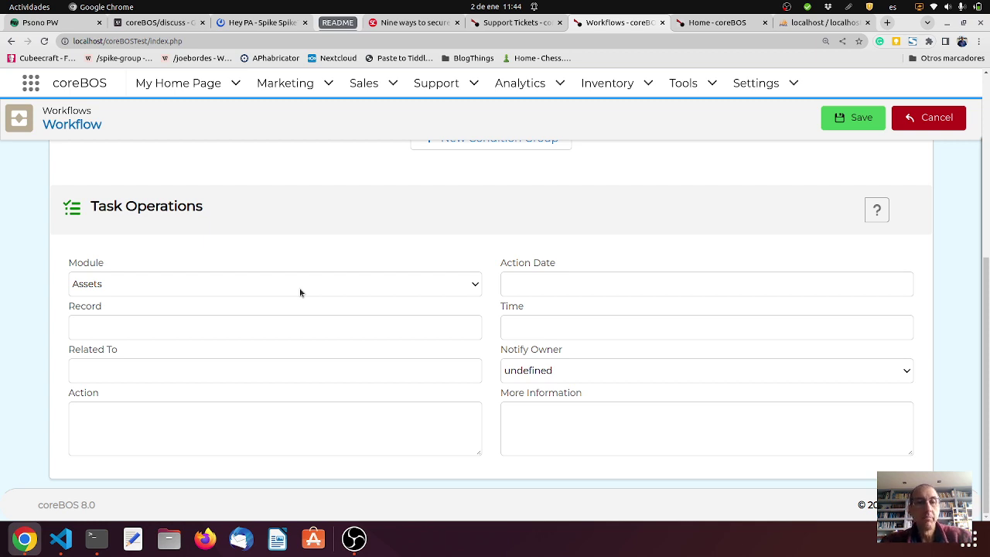
pyautogui.click(300, 286)
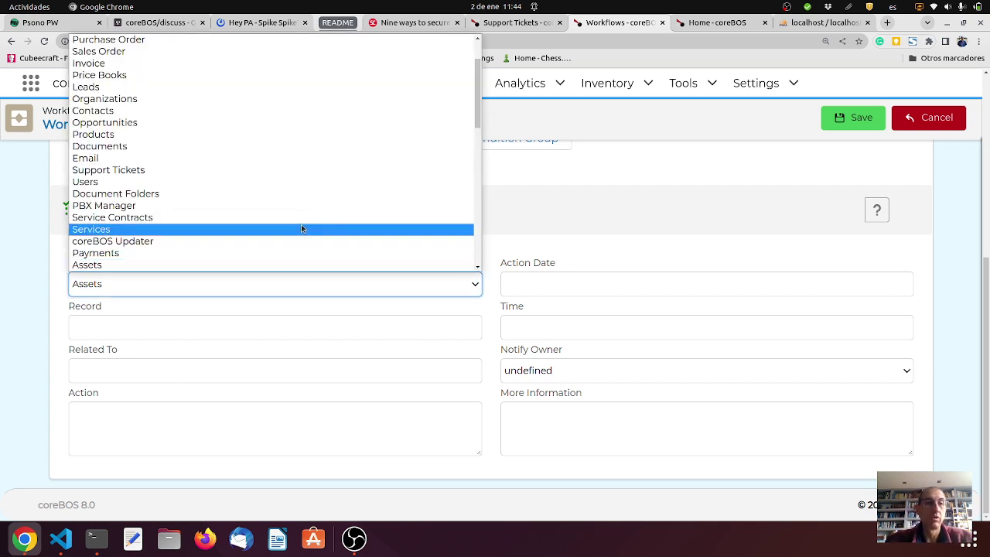
pyautogui.scroll(-3, 302, 215)
pyautogui.scroll(1, 301, 215)
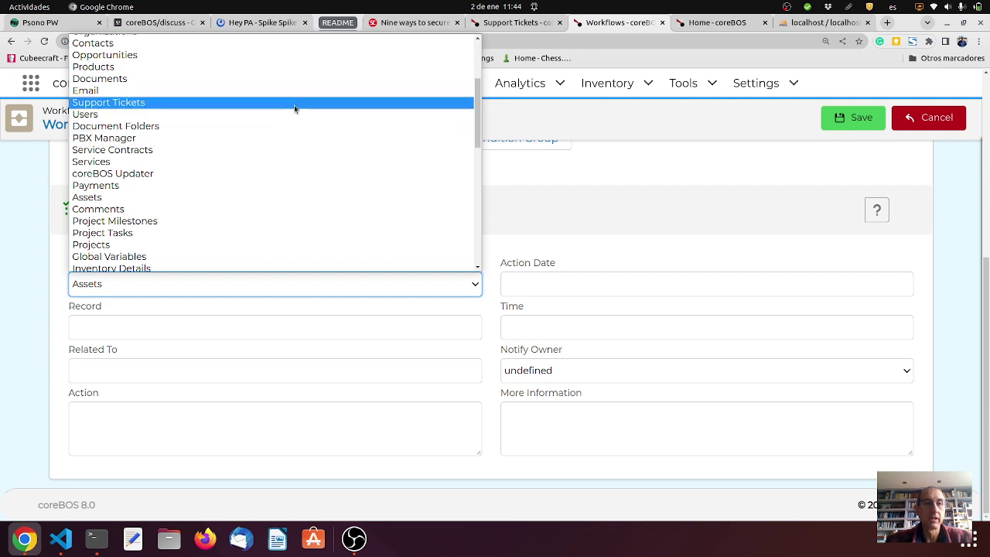
pyautogui.click(293, 103)
pyautogui.click(178, 325)
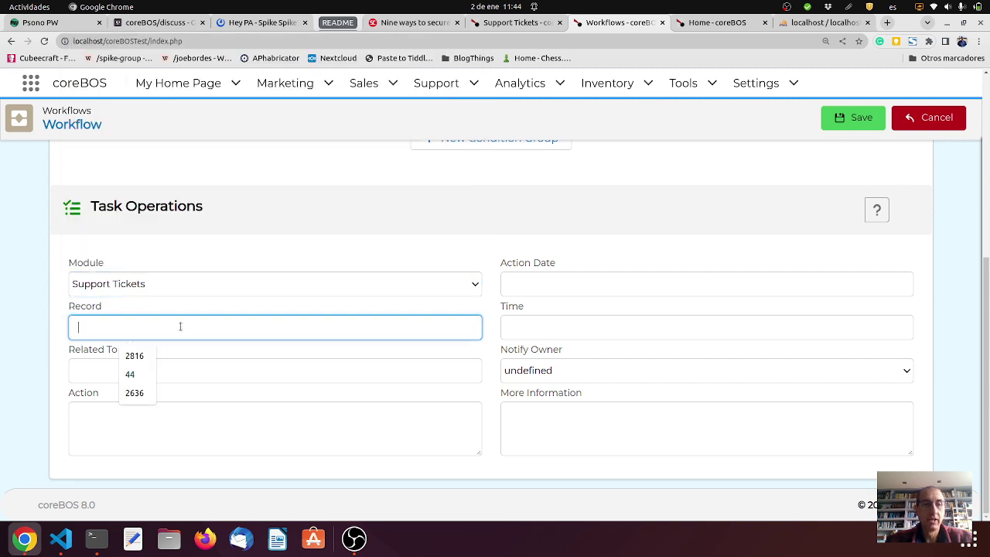
pyautogui.click(135, 393)
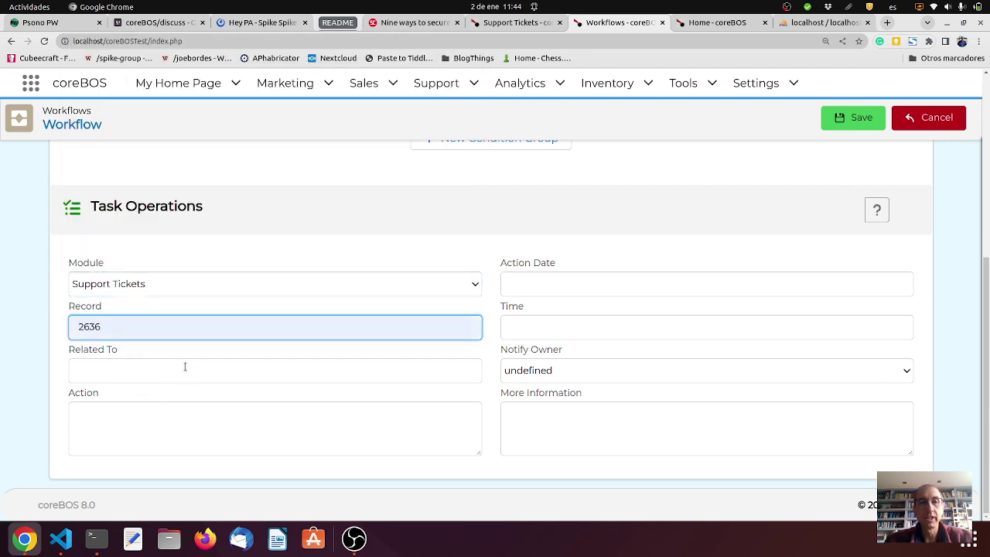
# Examine the open support ticket's record ID and related contact, comparing them with the record entered in the workflow task
pyautogui.click(512, 23)
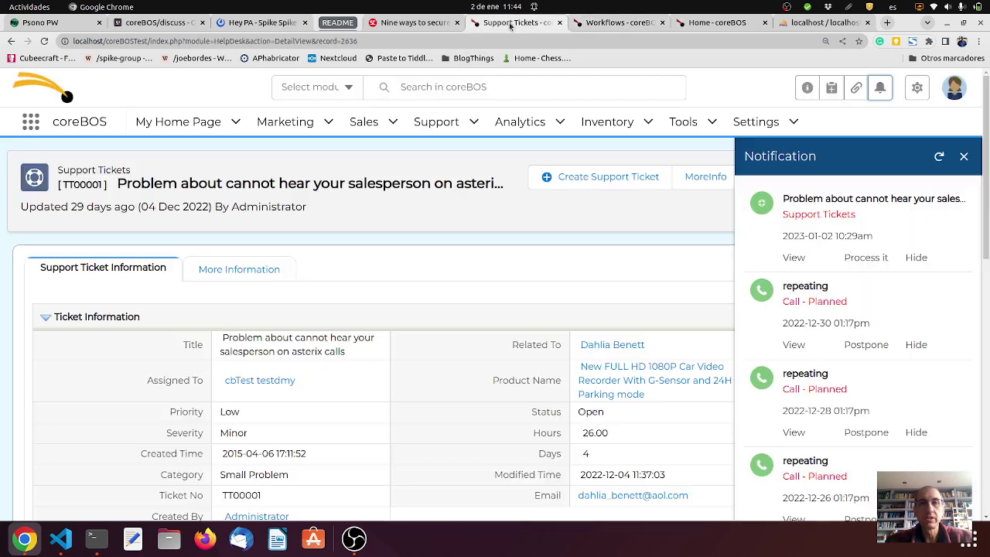
pyautogui.click(963, 156)
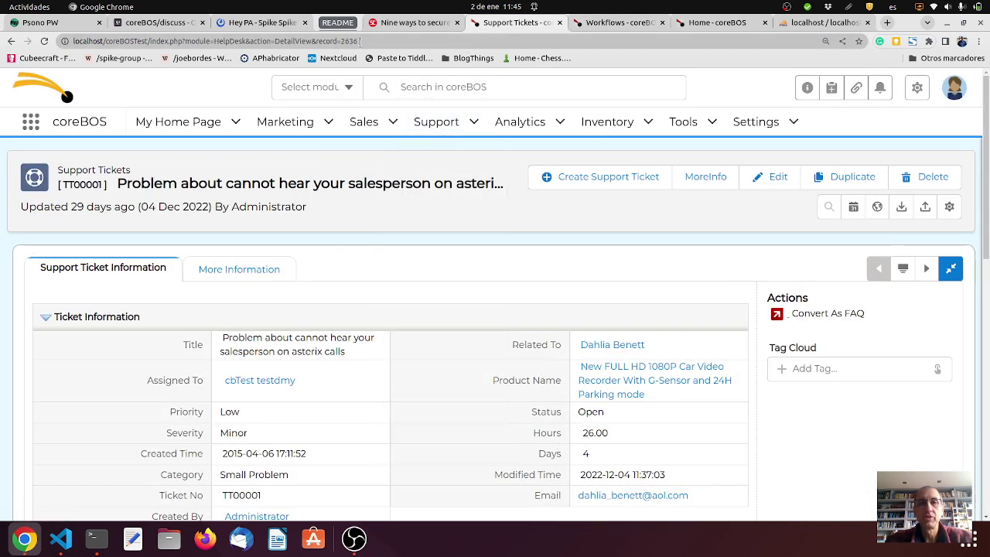
pyautogui.click(619, 24)
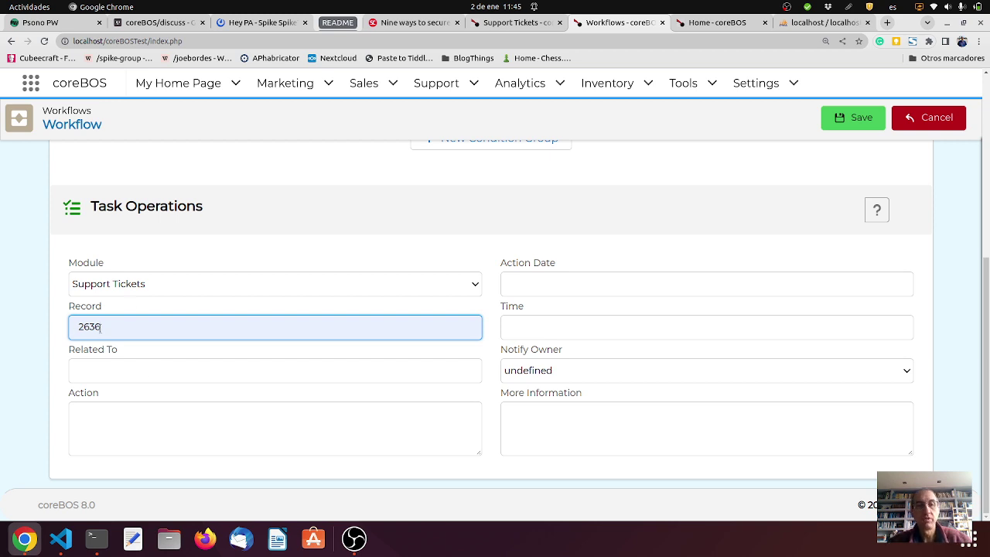
pyautogui.click(495, 25)
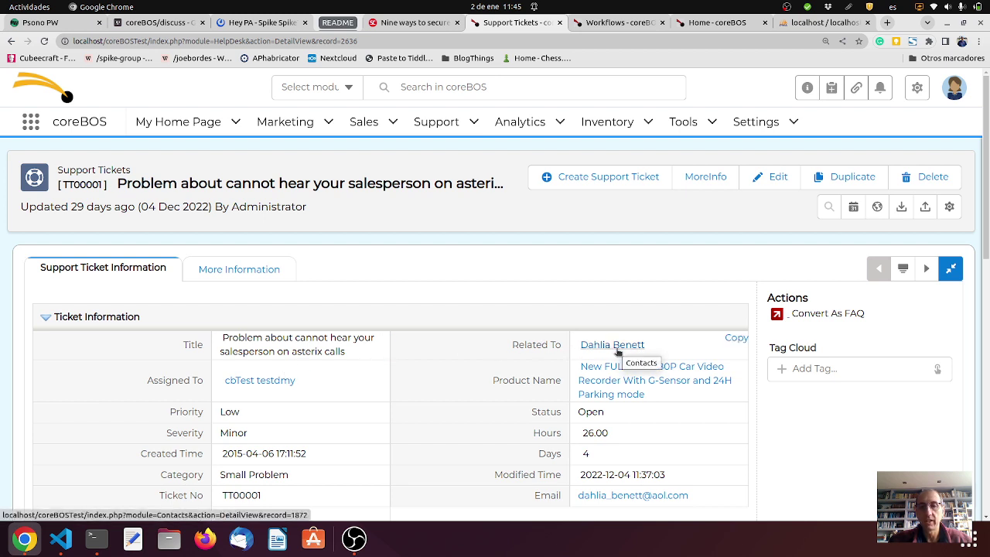
# Return to the workflow task and set its notify owner to Administrator
pyautogui.click(612, 25)
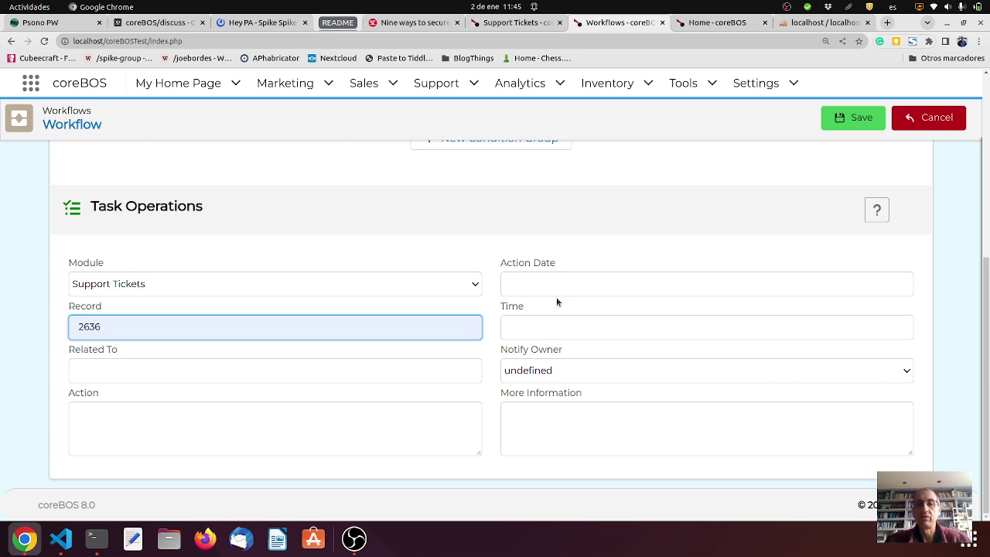
pyautogui.click(574, 372)
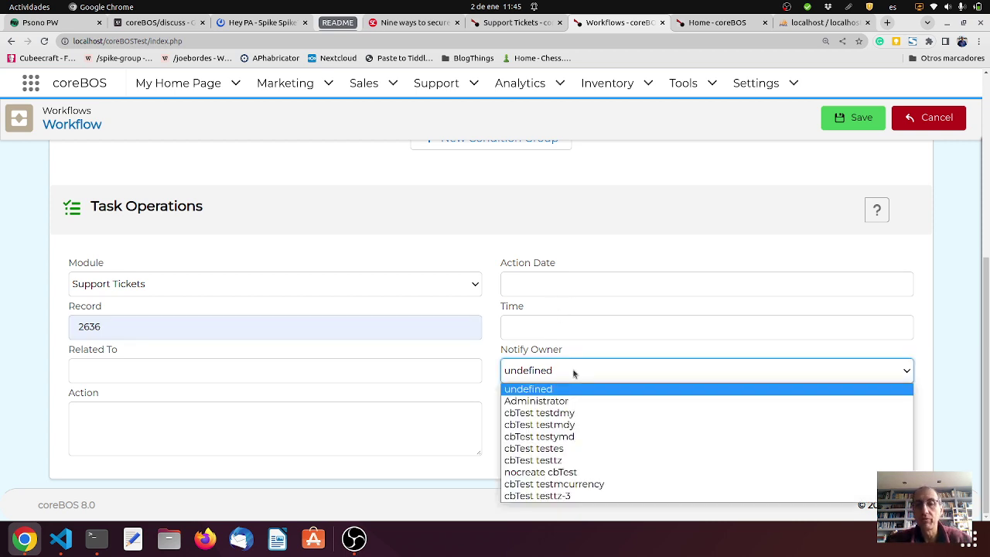
pyautogui.click(580, 401)
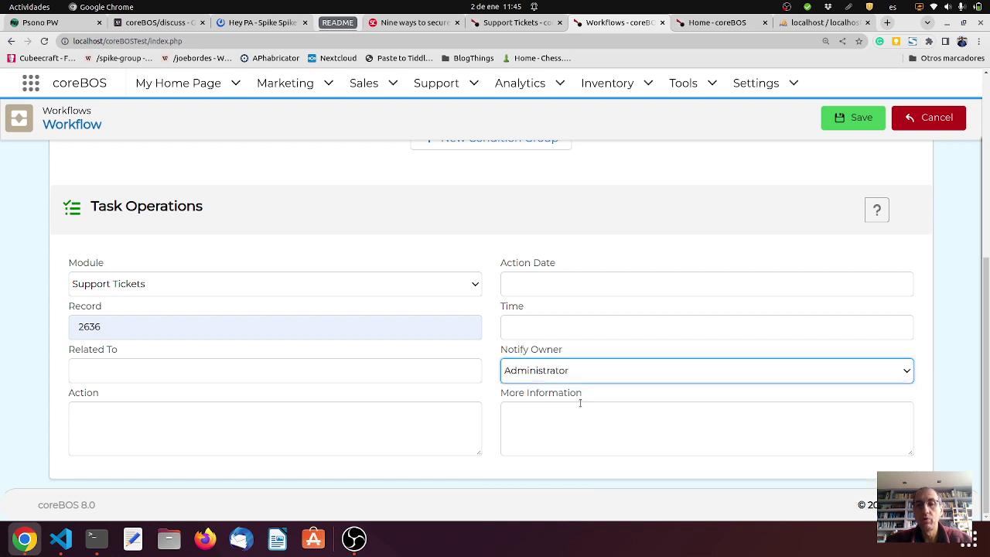
# Fill the task's Action with {"label":"Process it","link":"javascript:getProcessInfo('', 'DetailView', 'Save', '', '45089|HelpDesk|$RECORD$')"} from the clipboard history
pyautogui.click(377, 421)
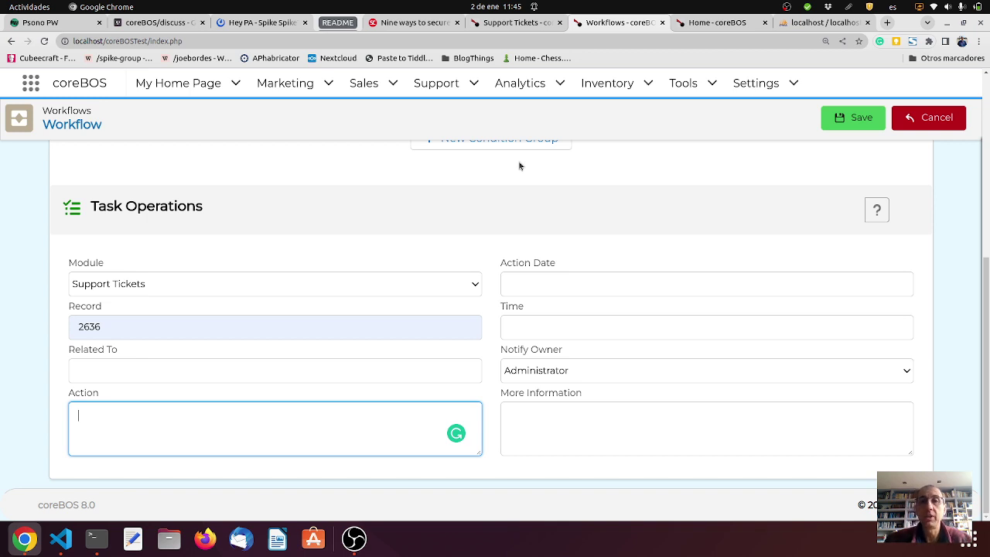
pyautogui.click(731, 21)
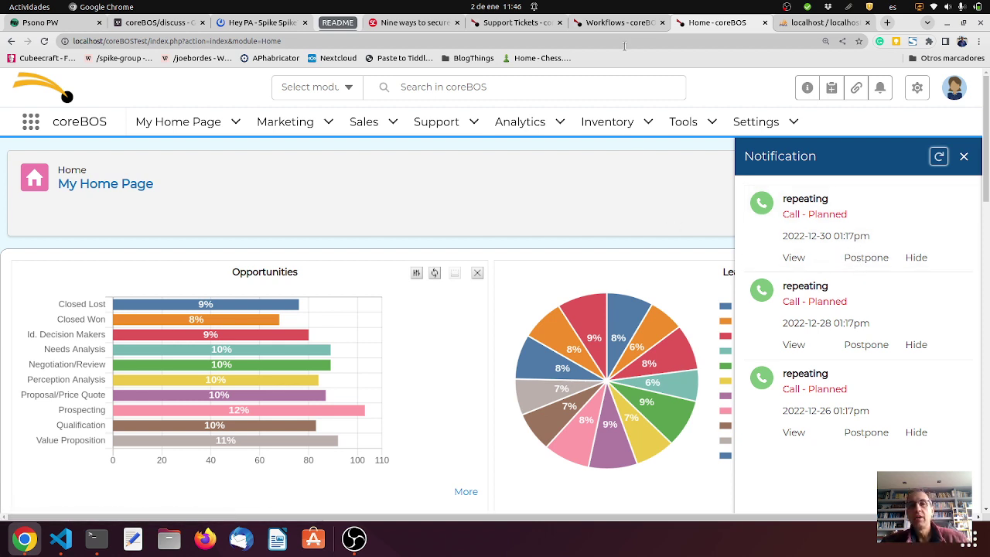
pyautogui.click(616, 23)
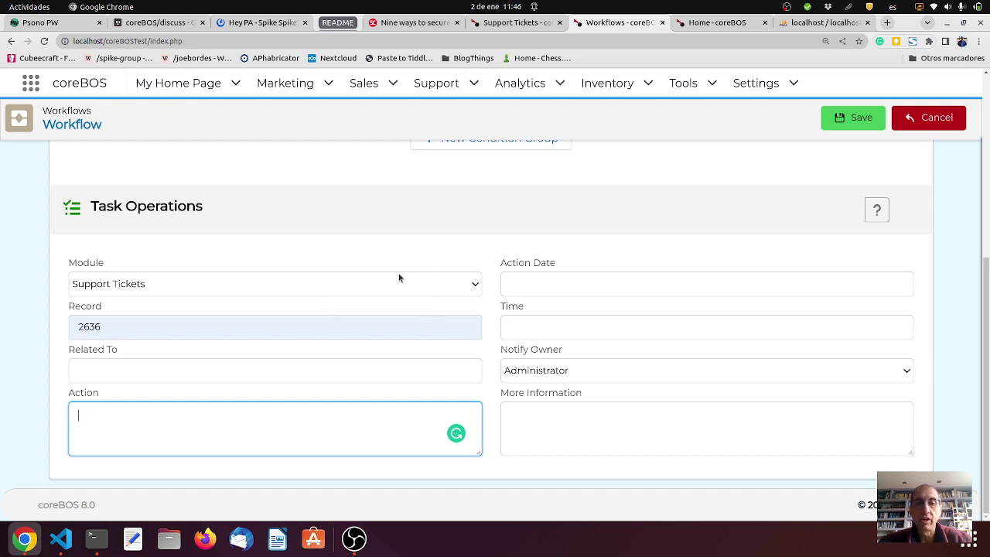
pyautogui.click(565, 426)
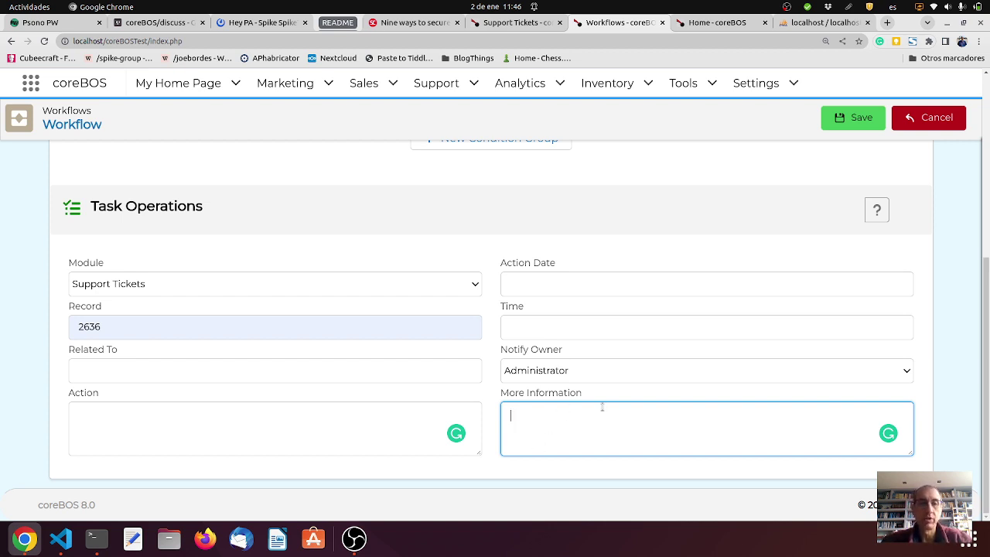
pyautogui.click(301, 437)
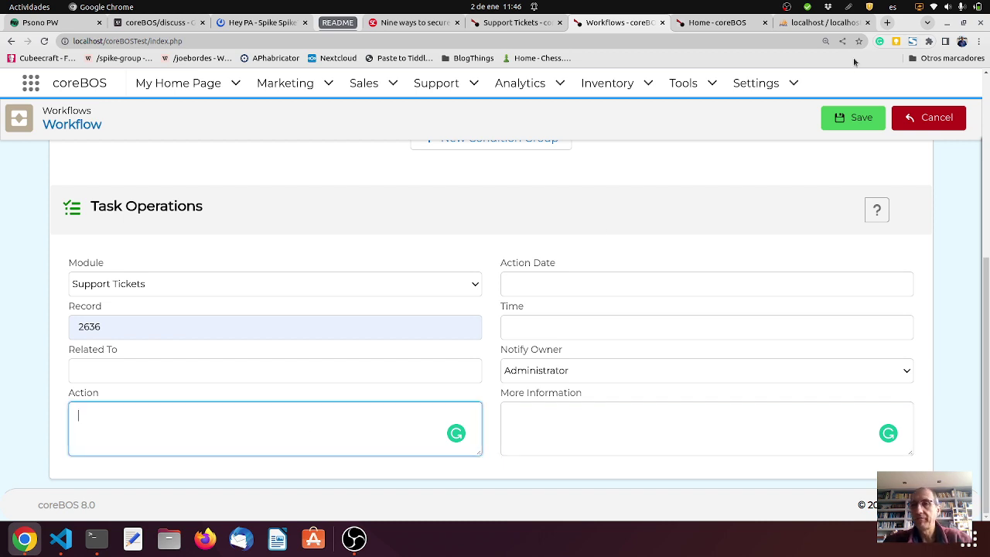
pyautogui.click(847, 6)
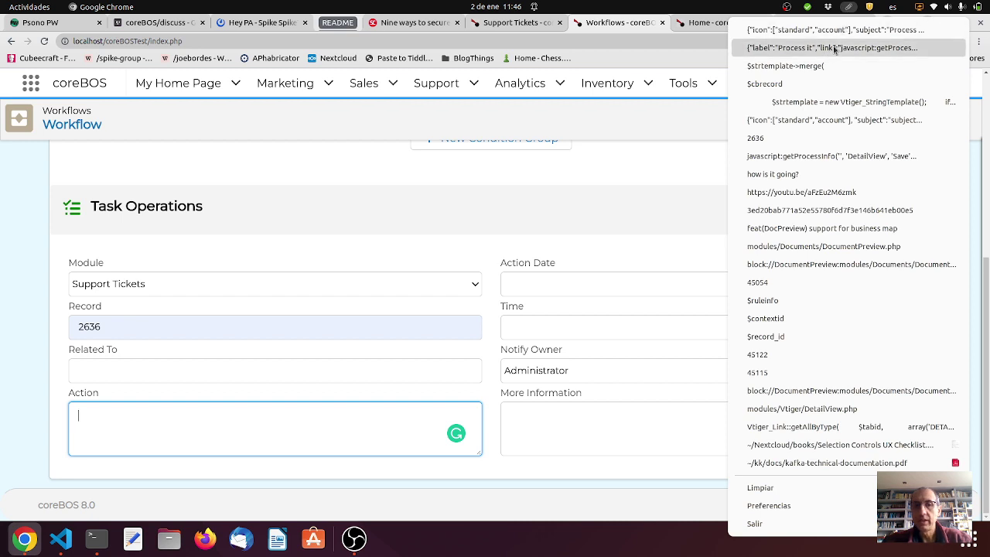
pyautogui.click(832, 48)
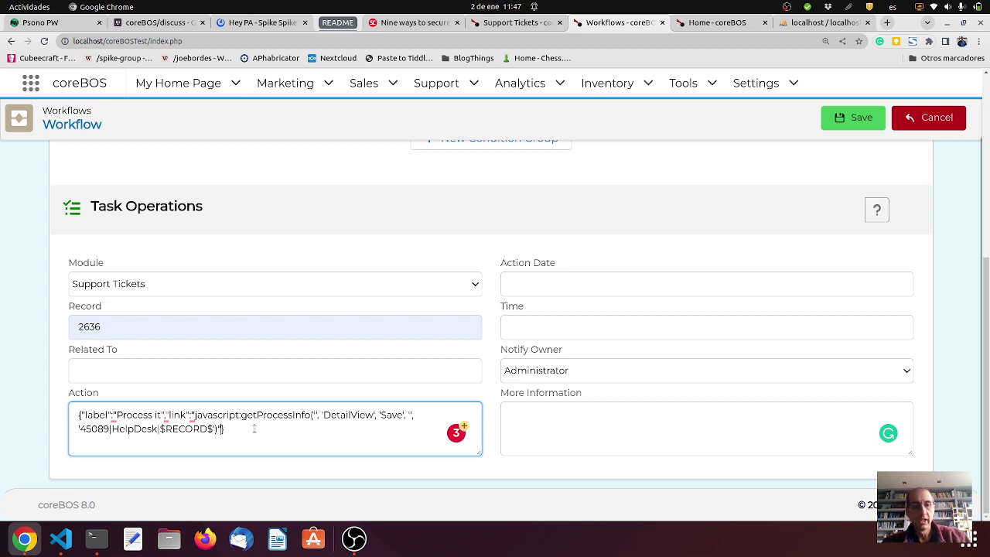
pyautogui.write(', ')
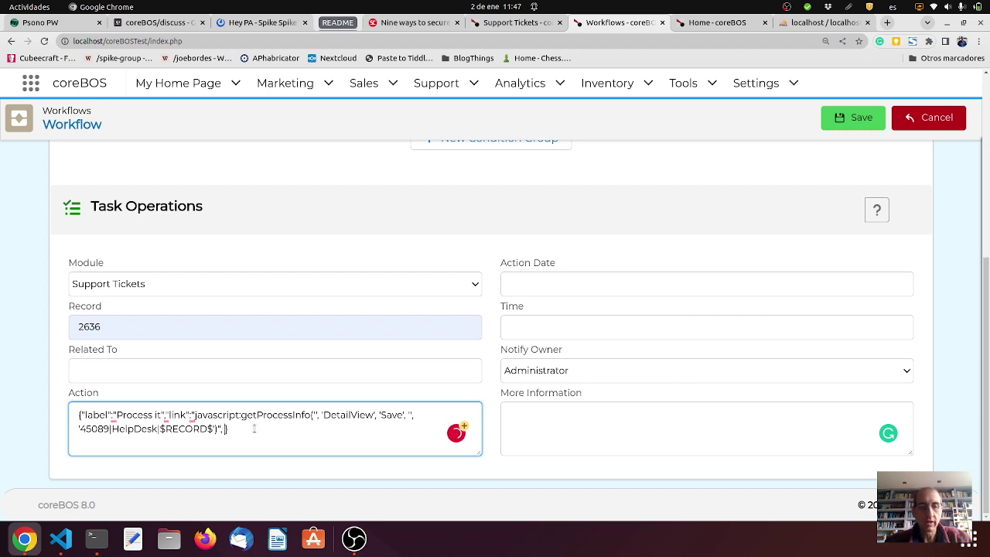
pyautogui.write('"')
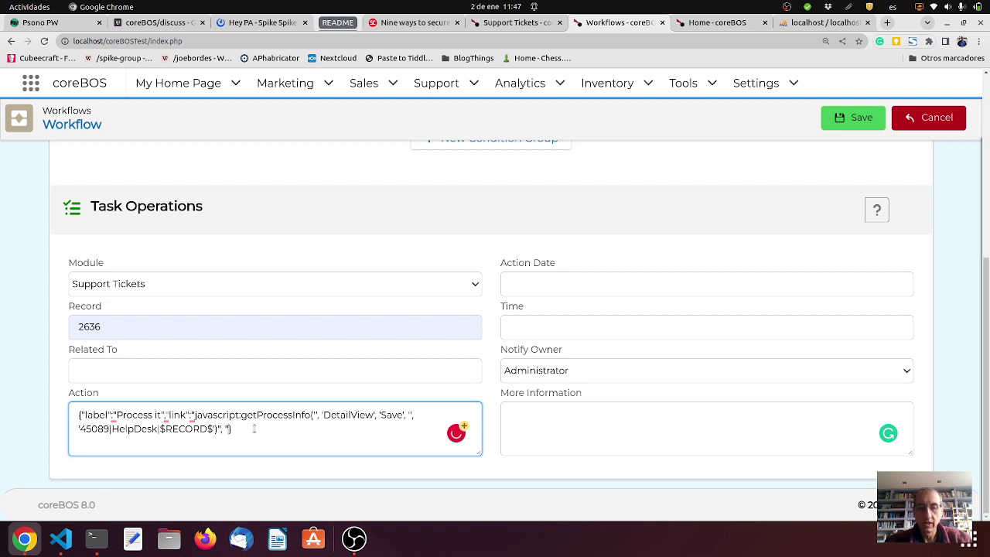
pyautogui.write('type"')
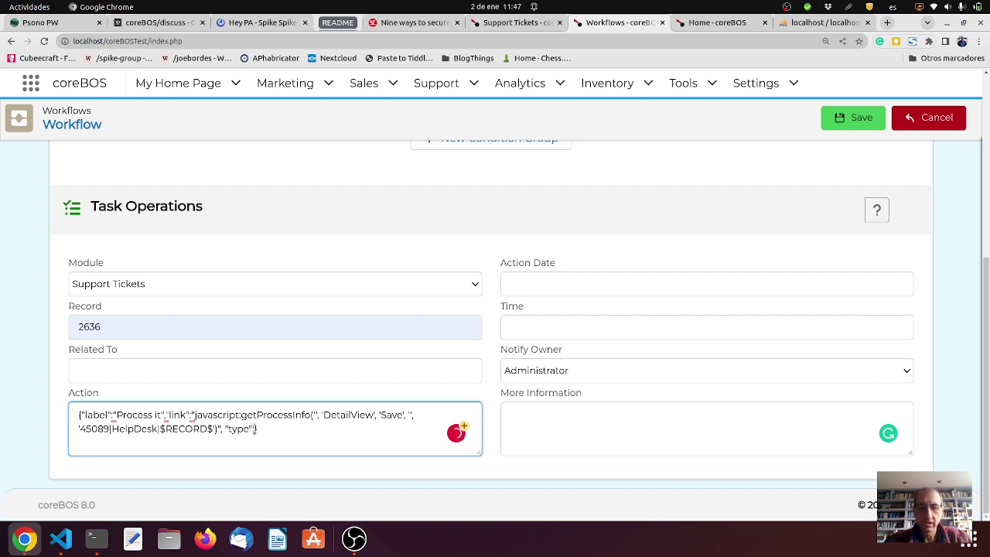
pyautogui.write(':"link"')
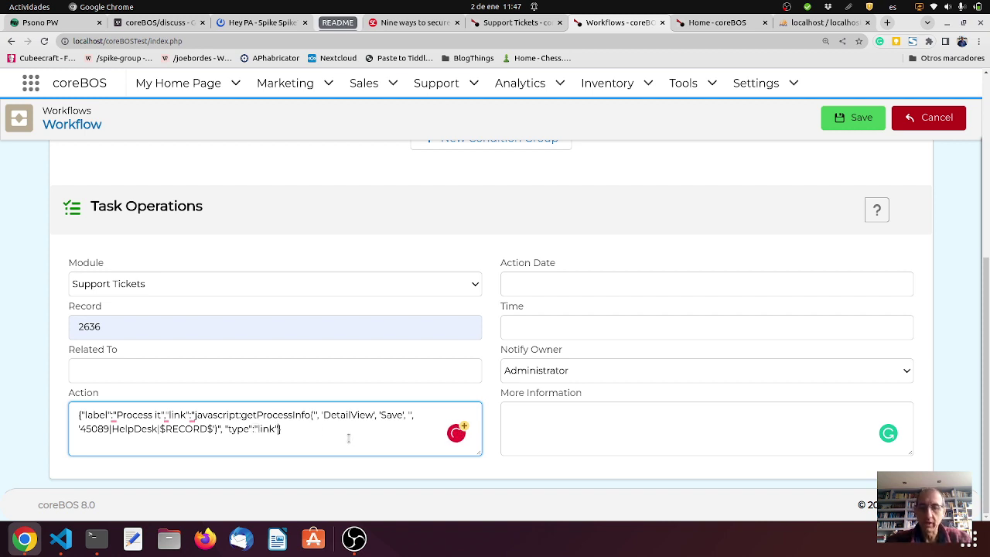
pyautogui.press('BackSpace')
pyautogui.press('BackSpace')
pyautogui.press('BackSpace')
pyautogui.press('BackSpace')
pyautogui.press('BackSpace')
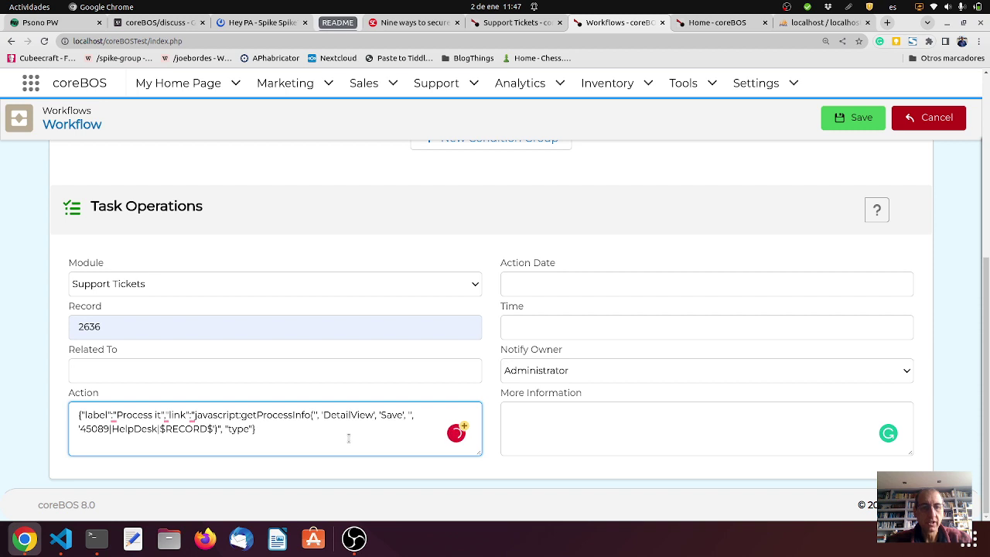
pyautogui.press('BackSpace')
pyautogui.press('BackSpace')
pyautogui.press('BackSpace')
pyautogui.press('BackSpace')
pyautogui.press('BackSpace')
pyautogui.press('BackSpace')
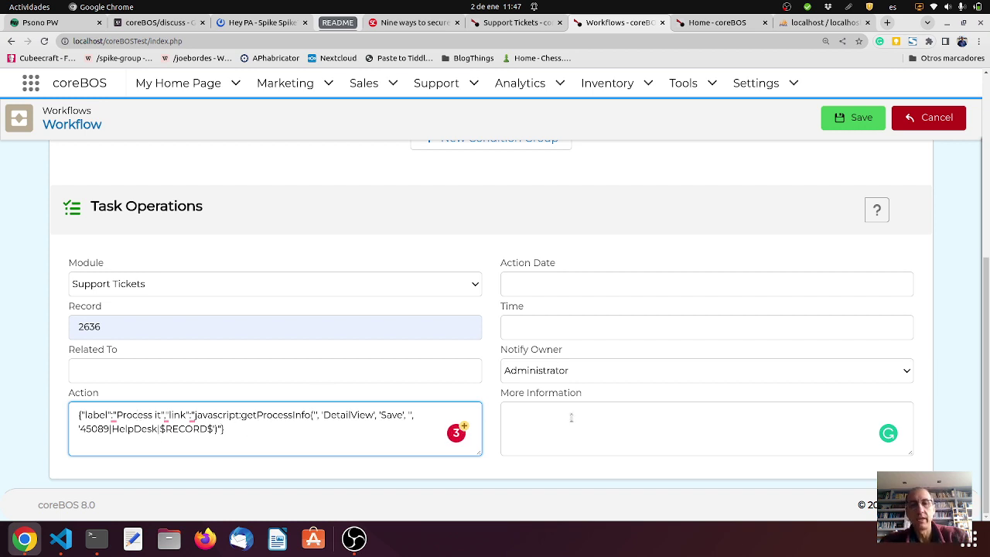
# Fill the task's More Information with {"icon":["standard","account"],"subject":"Process HD","subtitle":"ticket"} from the clipboard history
pyautogui.click(596, 426)
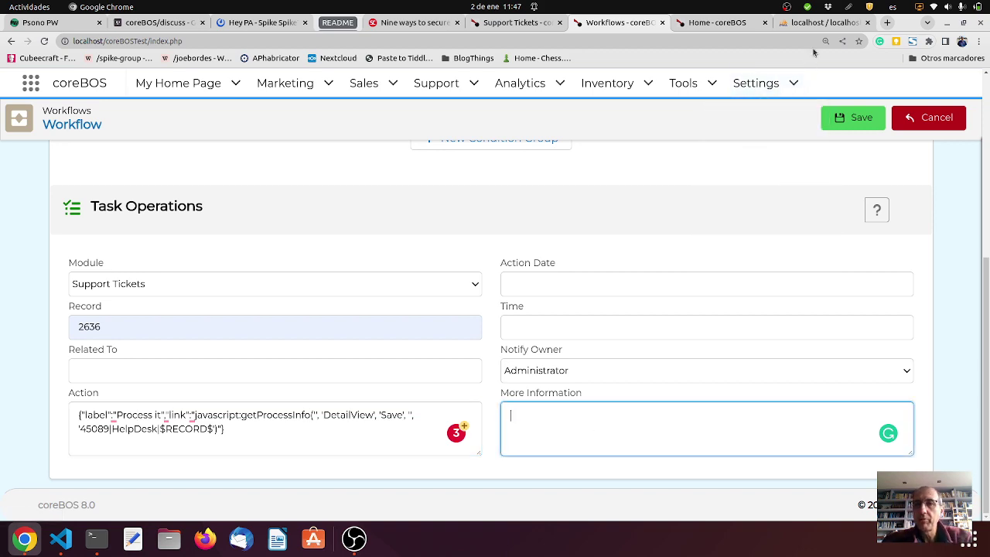
pyautogui.click(849, 8)
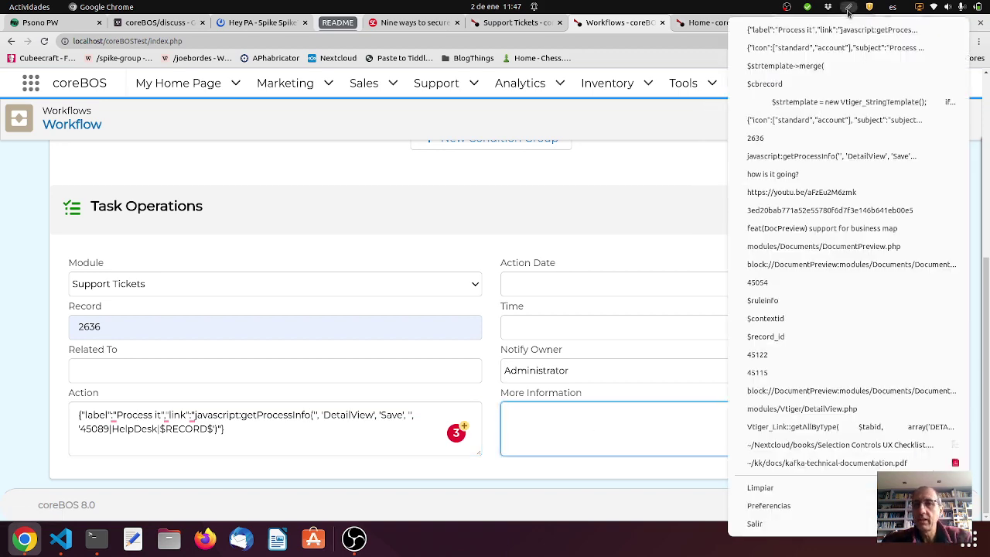
pyautogui.click(826, 48)
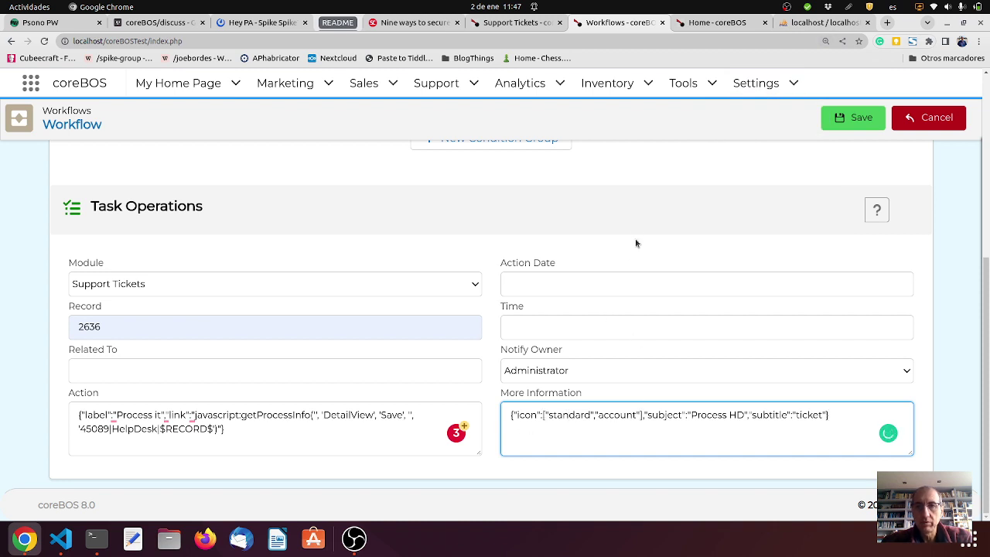
# Review the notifications on the home page and add "id":"345" to the end of the task's More Information JSON
pyautogui.click(715, 21)
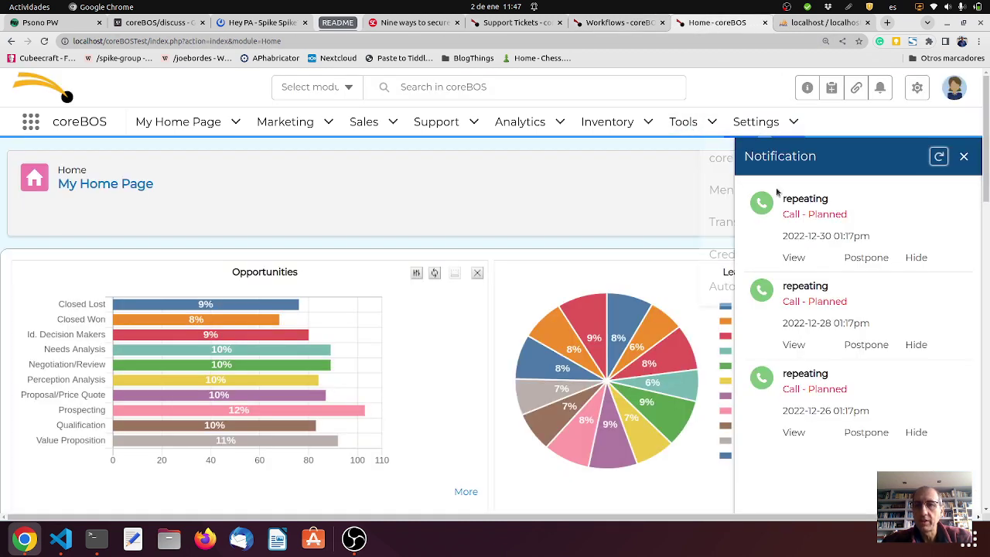
pyautogui.click(628, 16)
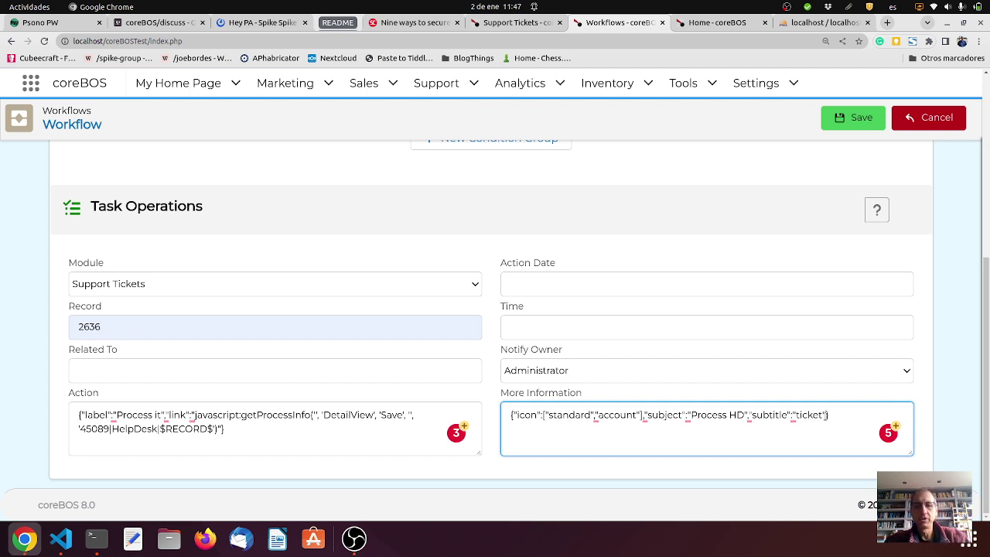
pyautogui.write(',"id"')
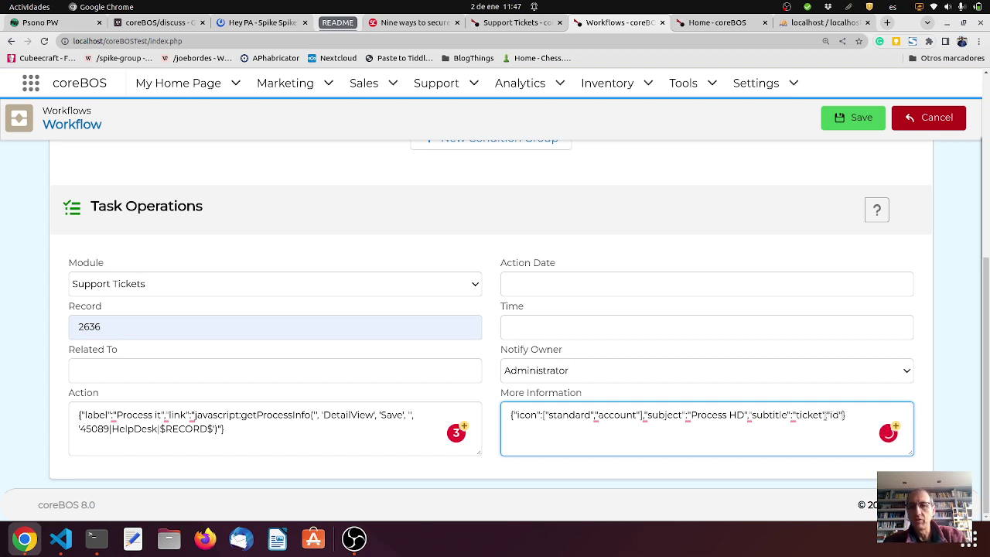
pyautogui.write(':')
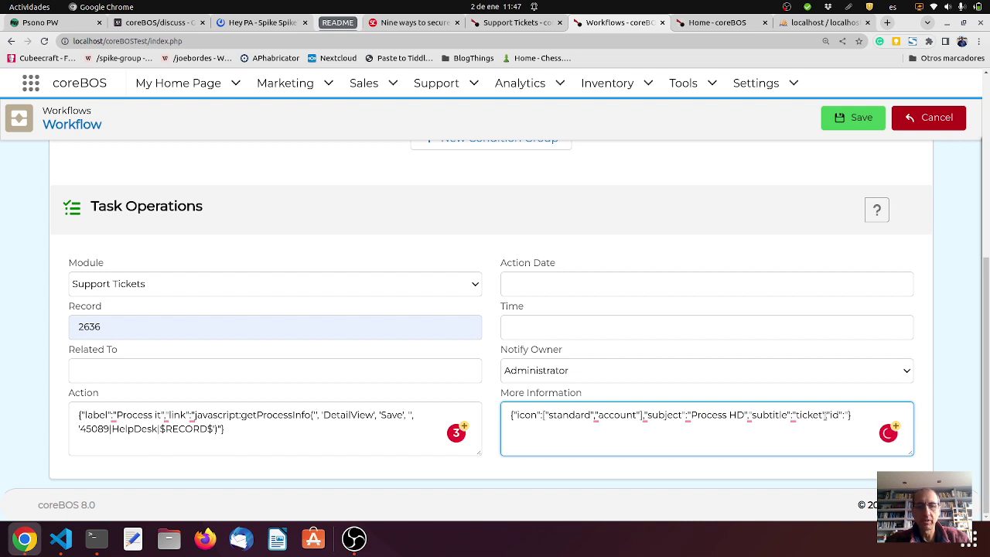
pyautogui.write('"345"')
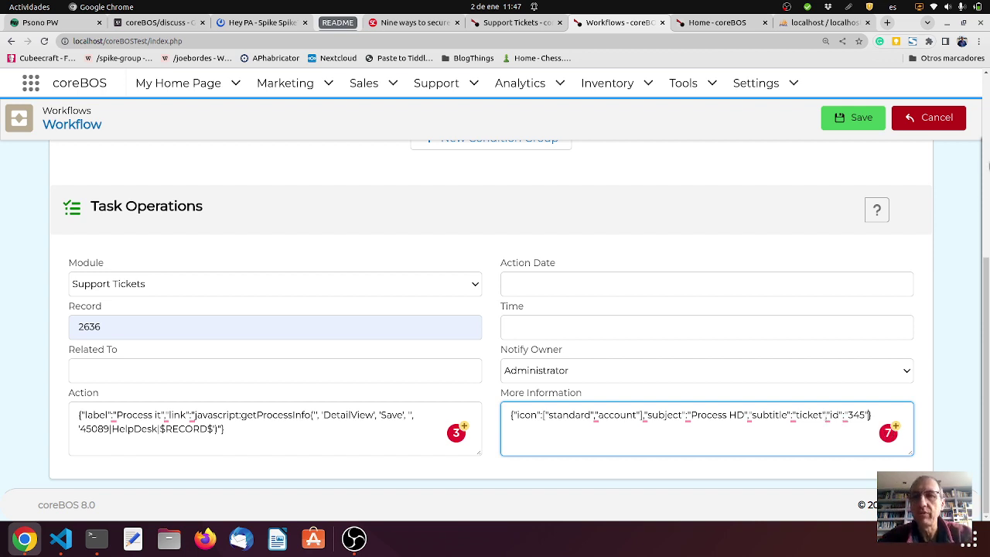
# Consult the Add Notification help on its context variables and JSON formats, and save the task
pyautogui.click(878, 211)
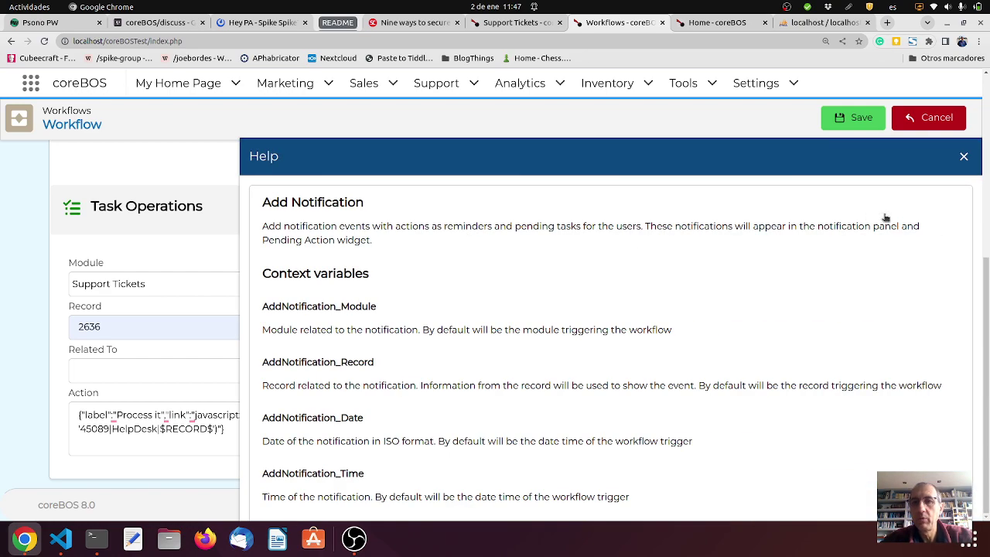
pyautogui.scroll(-5, 713, 313)
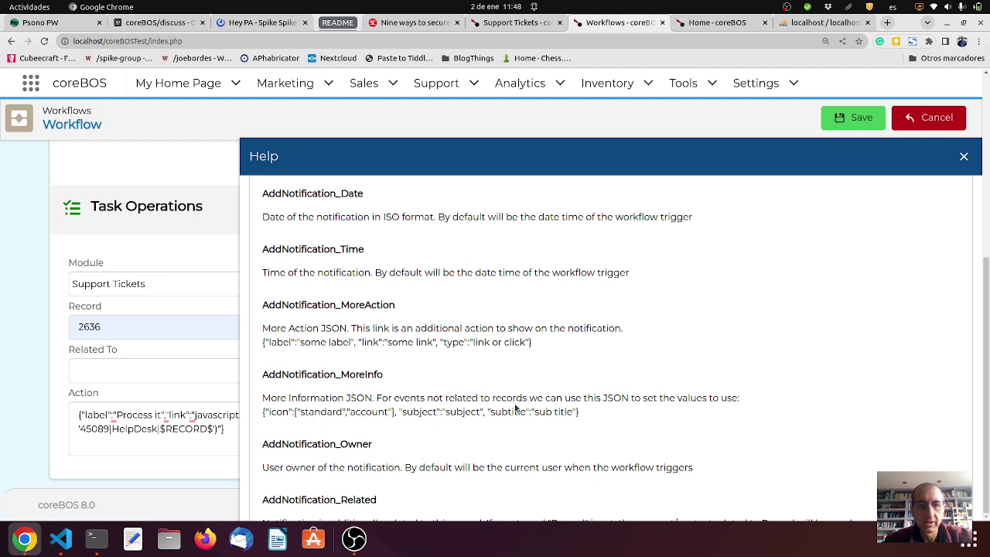
pyautogui.click(965, 157)
pyautogui.click(860, 120)
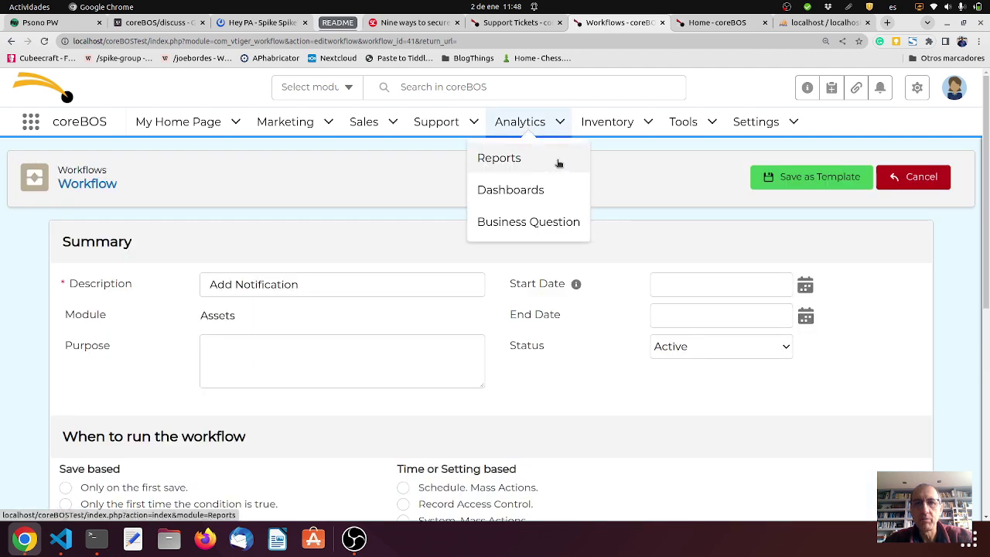
# Open asset AST-000001, "Barter Systems Inc :: cheap in stock muti-color lipstick", from the Assets module
pyautogui.moveTo(605, 133)
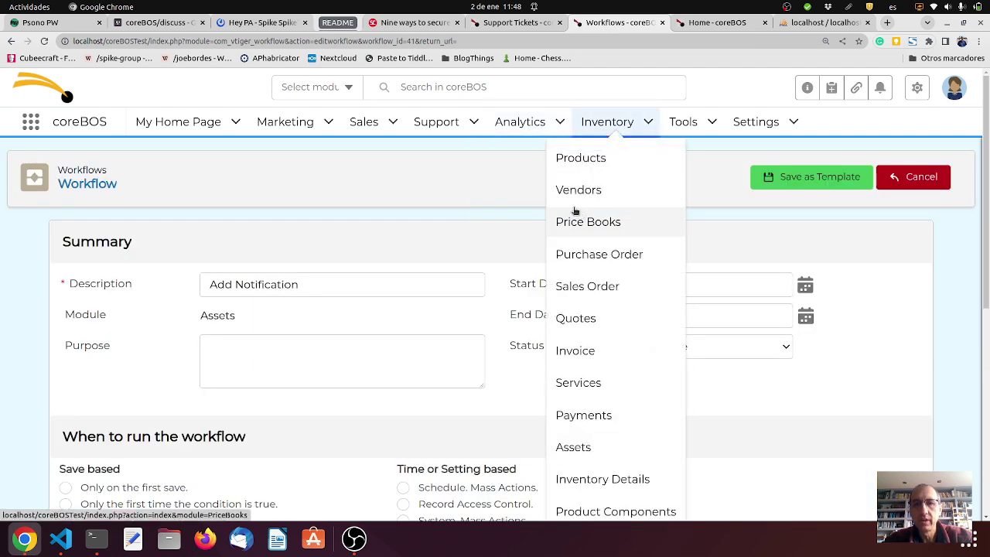
pyautogui.click(579, 456)
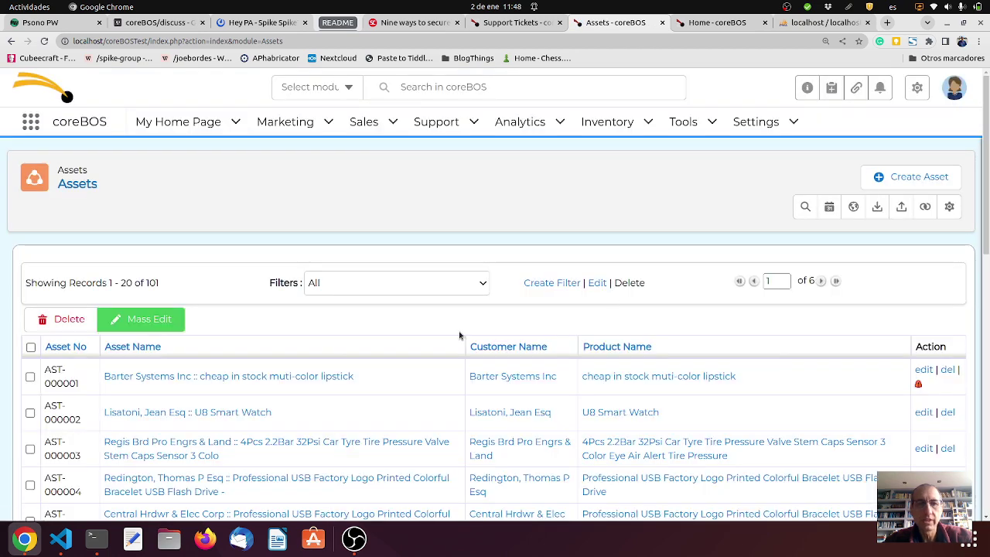
pyautogui.click(344, 379)
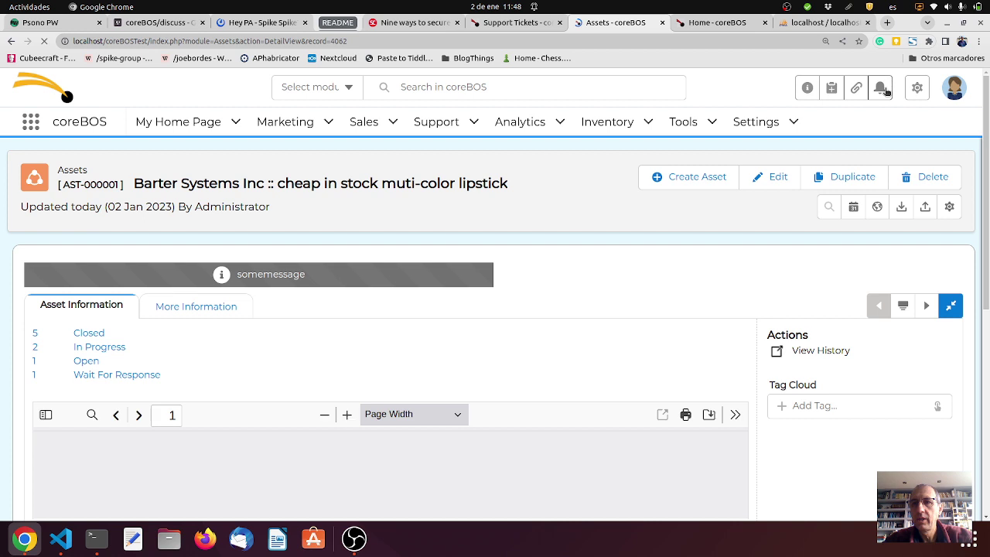
# Check the current notifications with a refreshed list before the asset is saved
pyautogui.click(882, 89)
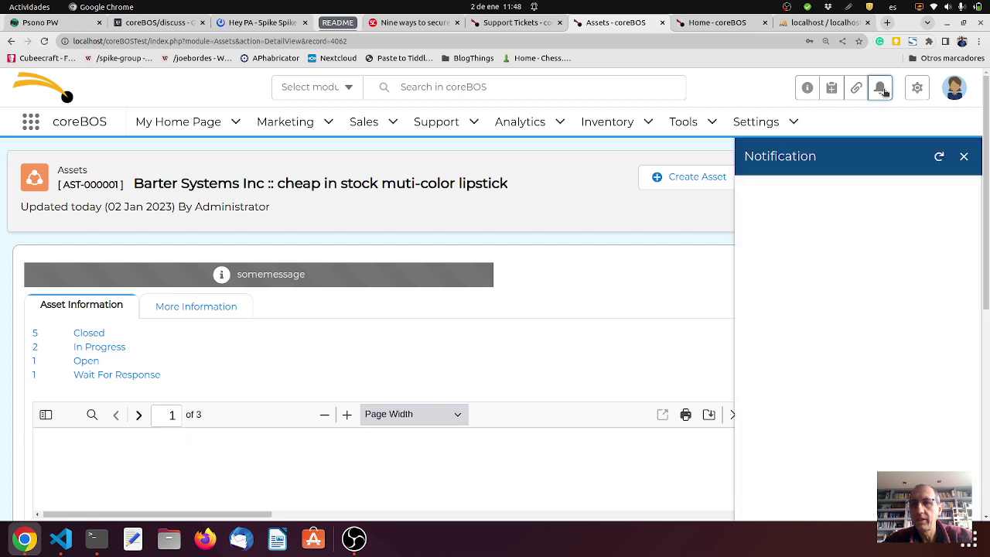
pyautogui.click(938, 156)
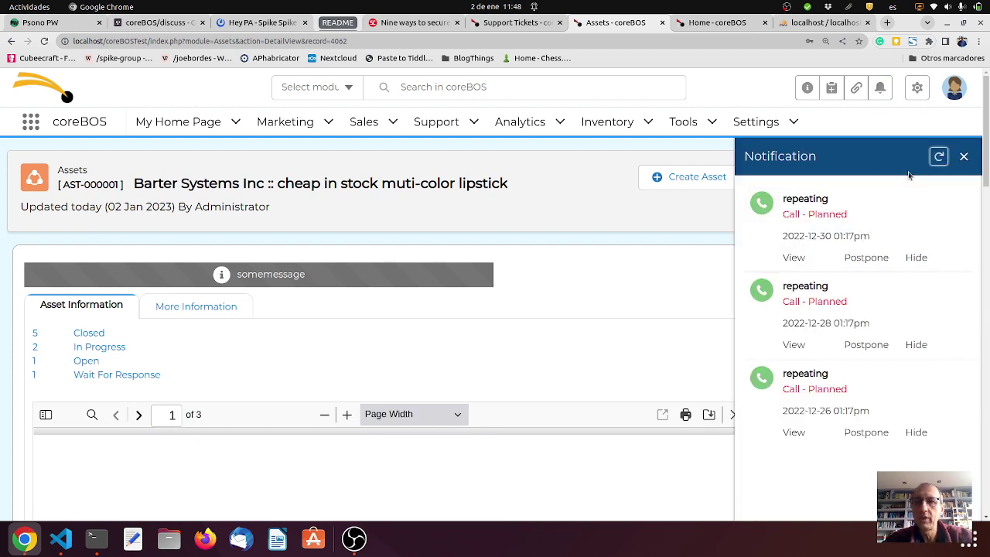
pyautogui.click(964, 157)
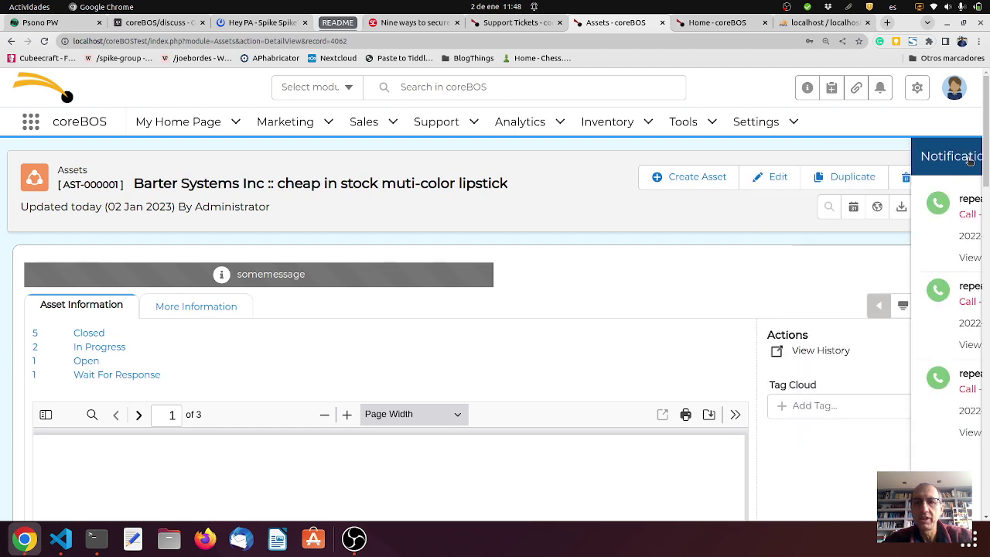
# Open asset AST-000001 for editing and save it without changes to trigger the workflow
pyautogui.click(771, 181)
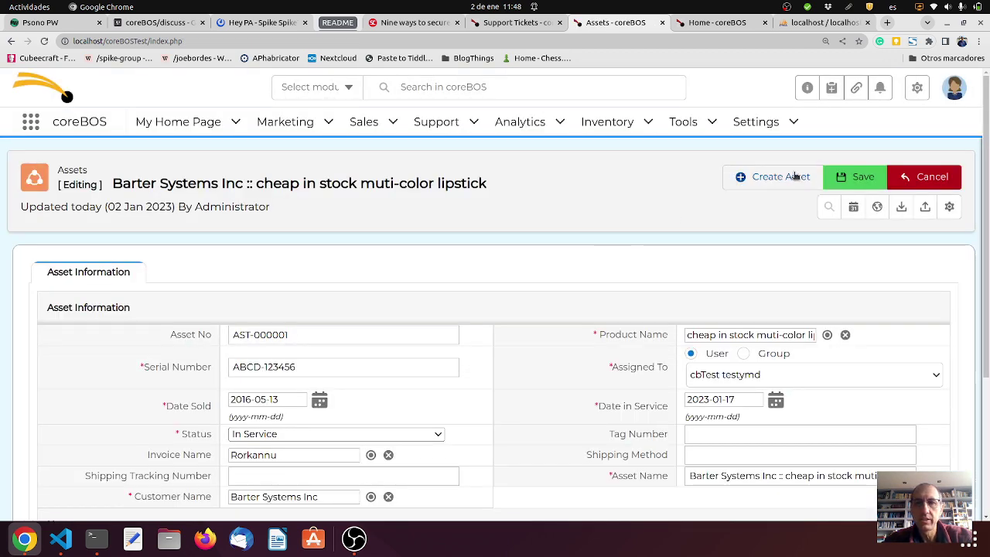
pyautogui.click(843, 178)
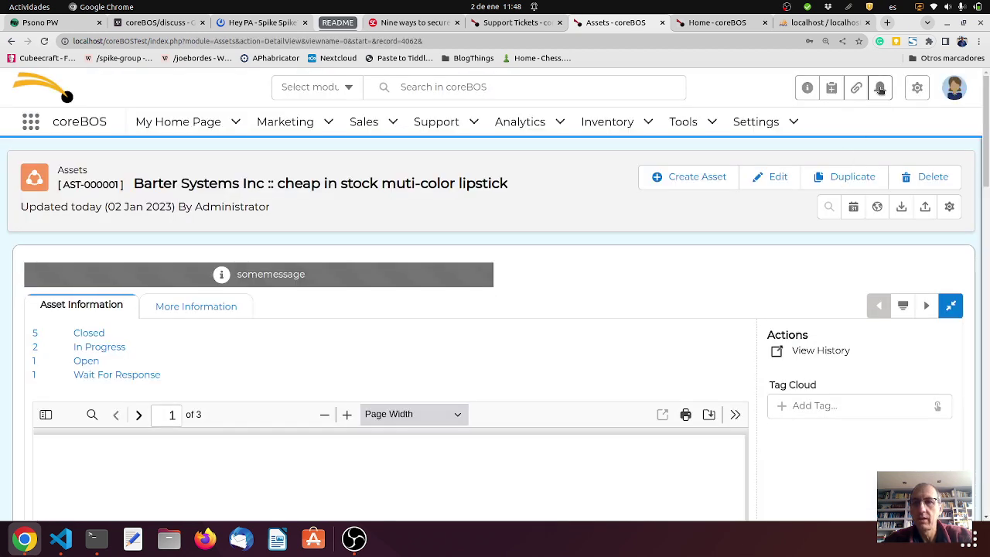
# Check the refreshed notifications for the support ticket, try its Process it action, and close the resulting form and notification list
pyautogui.click(880, 89)
pyautogui.click(938, 156)
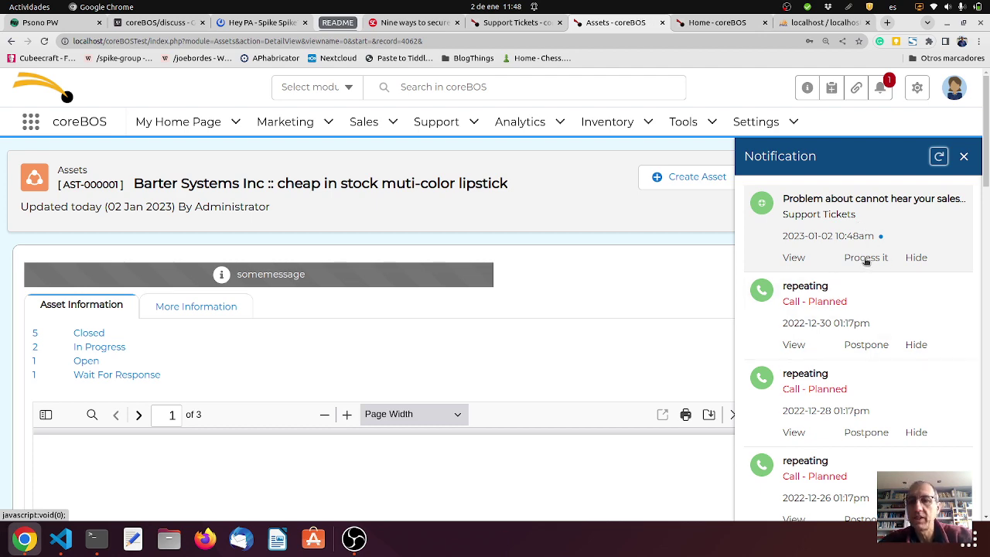
pyautogui.click(865, 259)
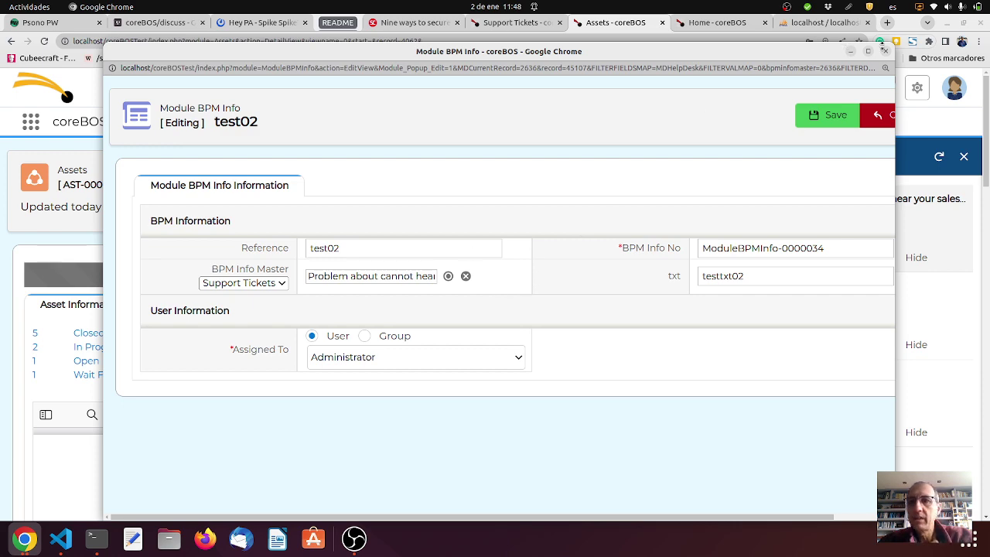
pyautogui.click(885, 51)
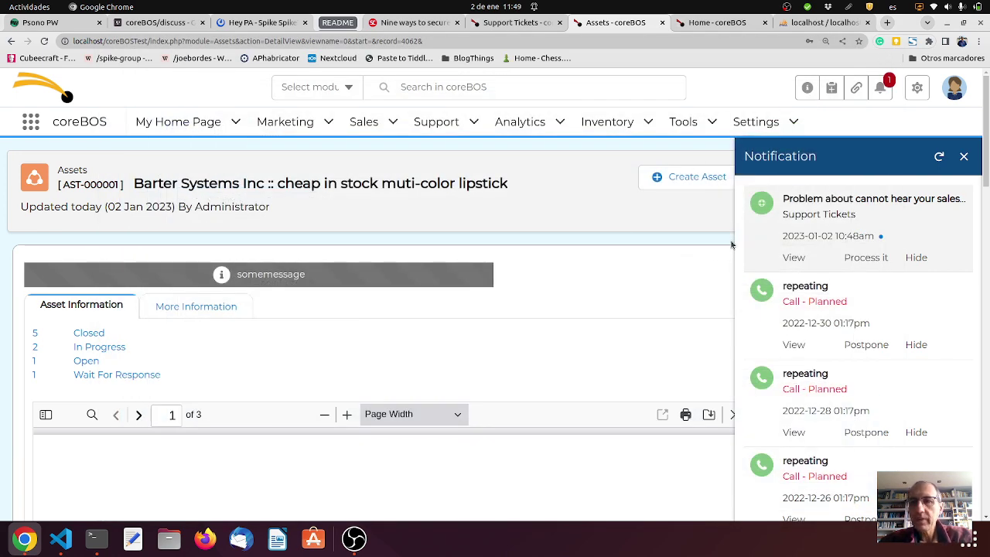
pyautogui.click(964, 157)
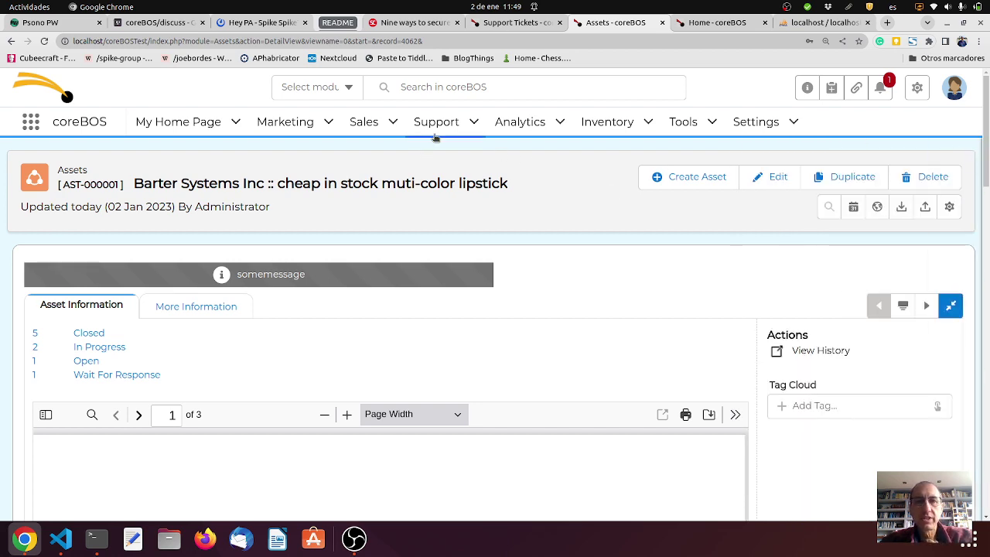
# Start creating a new record in the Business Actions module
pyautogui.moveTo(605, 124)
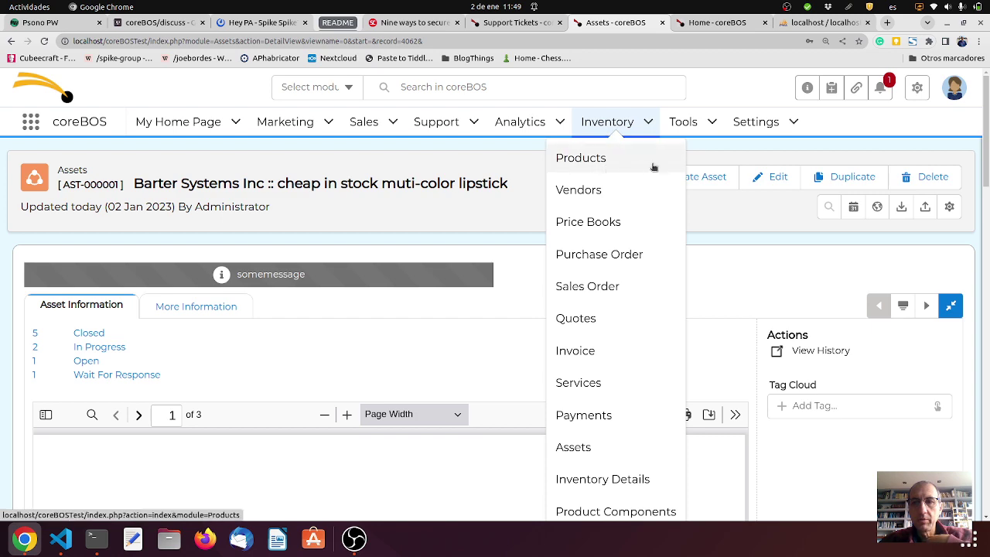
pyautogui.click(831, 92)
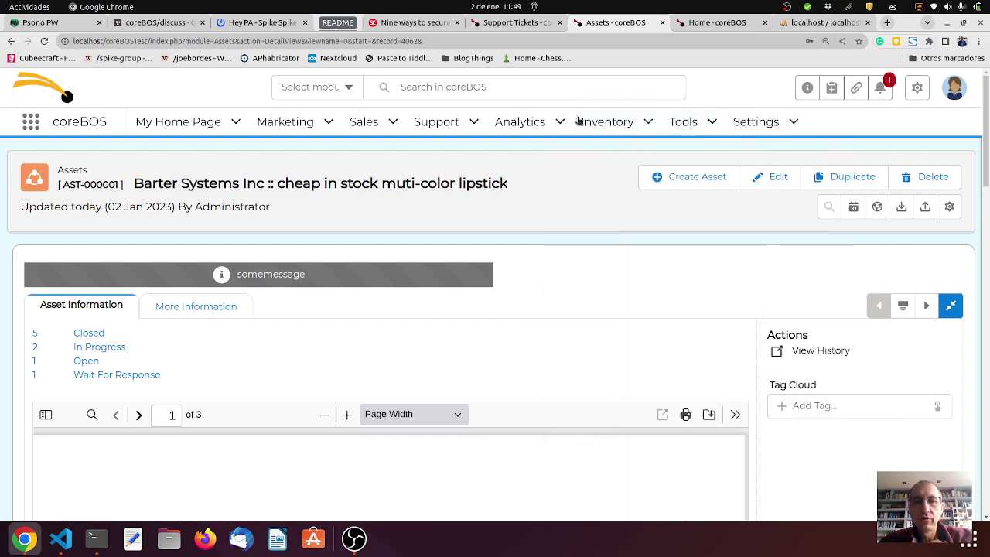
pyautogui.moveTo(608, 122)
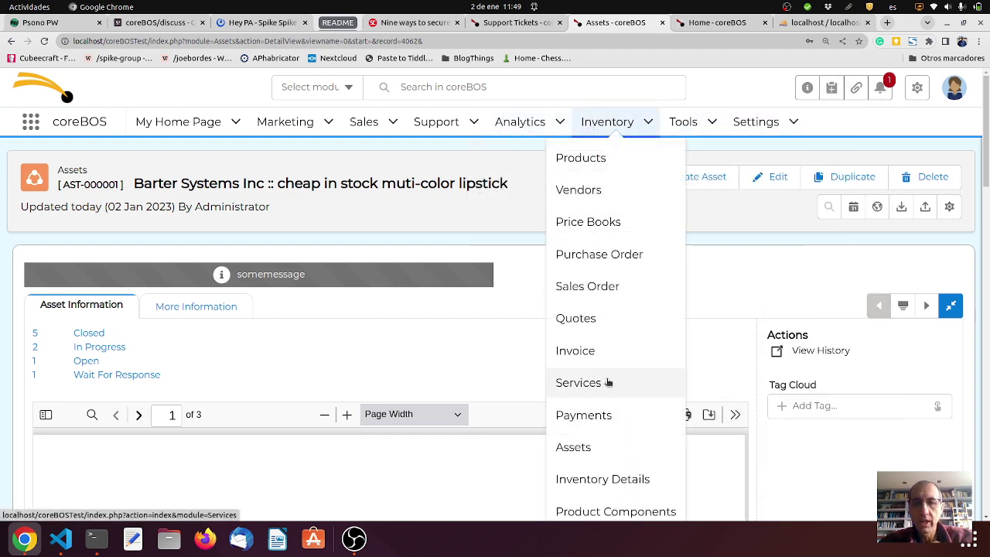
pyautogui.moveTo(682, 125)
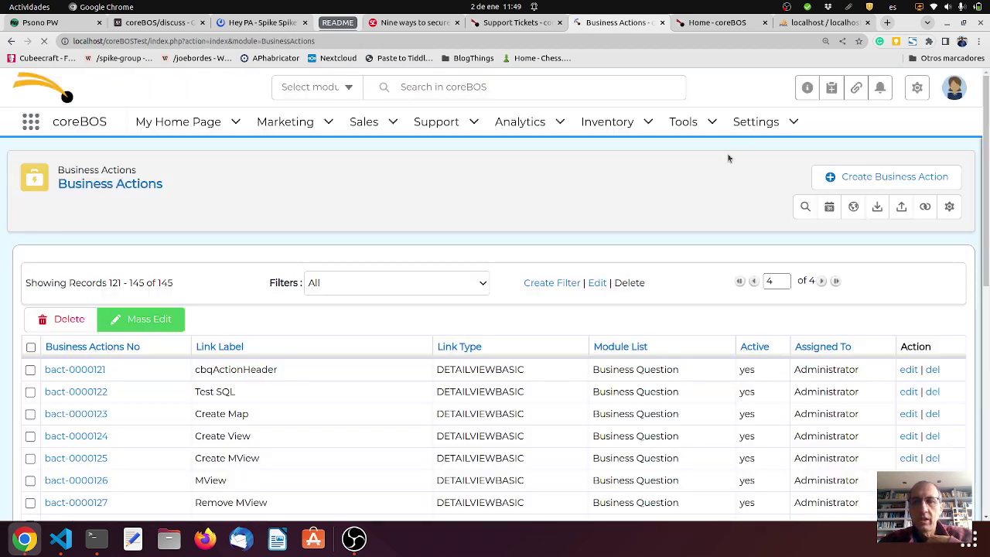
pyautogui.click(843, 176)
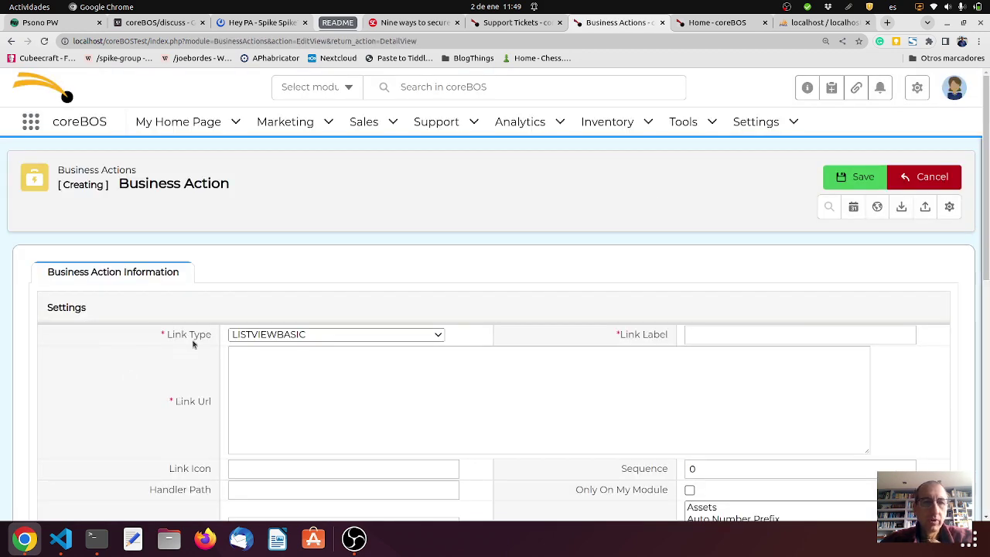
# Set the business action's link type to DETAILVIEWWIDGET and its link label to "Pending Actions"
pyautogui.click(275, 334)
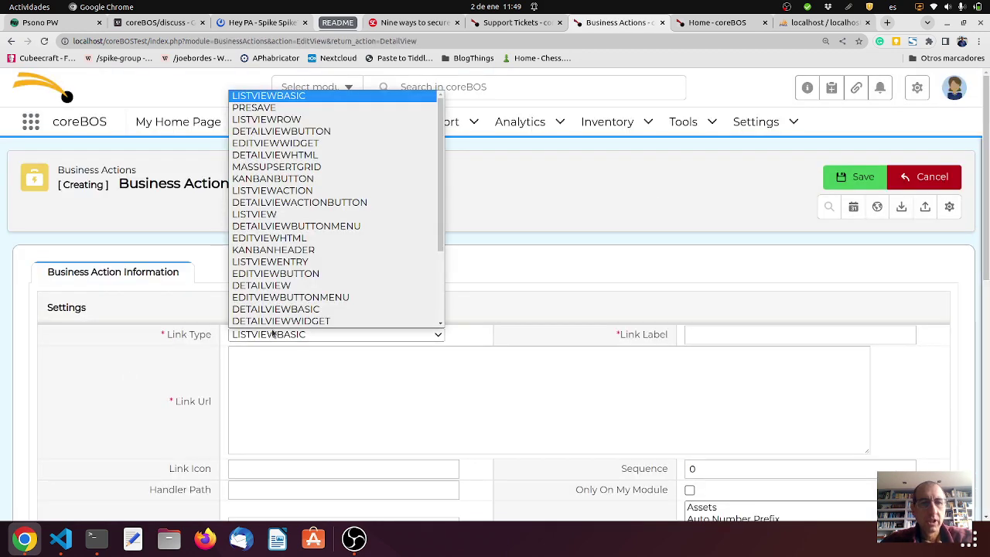
pyautogui.click(320, 321)
pyautogui.click(716, 337)
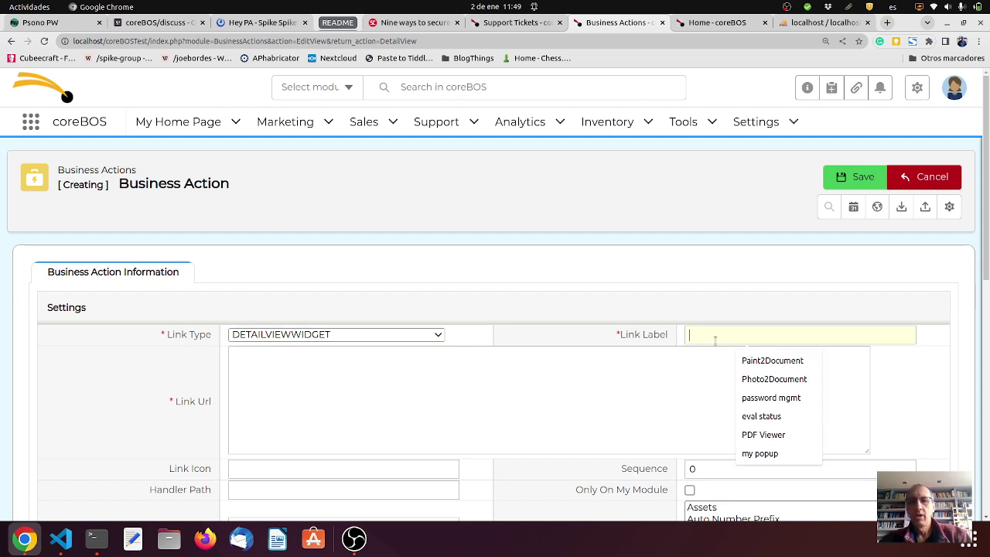
pyautogui.write('Pe')
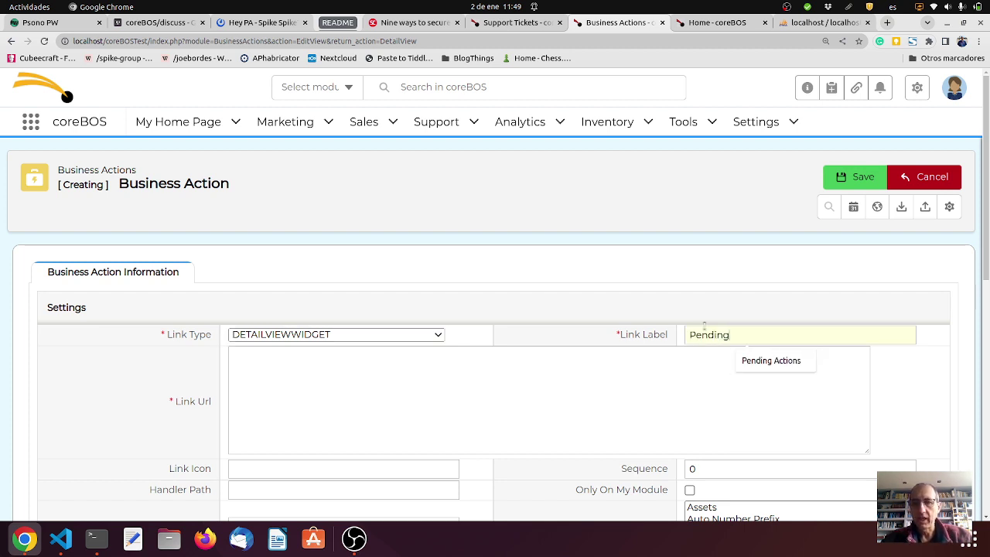
pyautogui.write('nding')
pyautogui.click(768, 360)
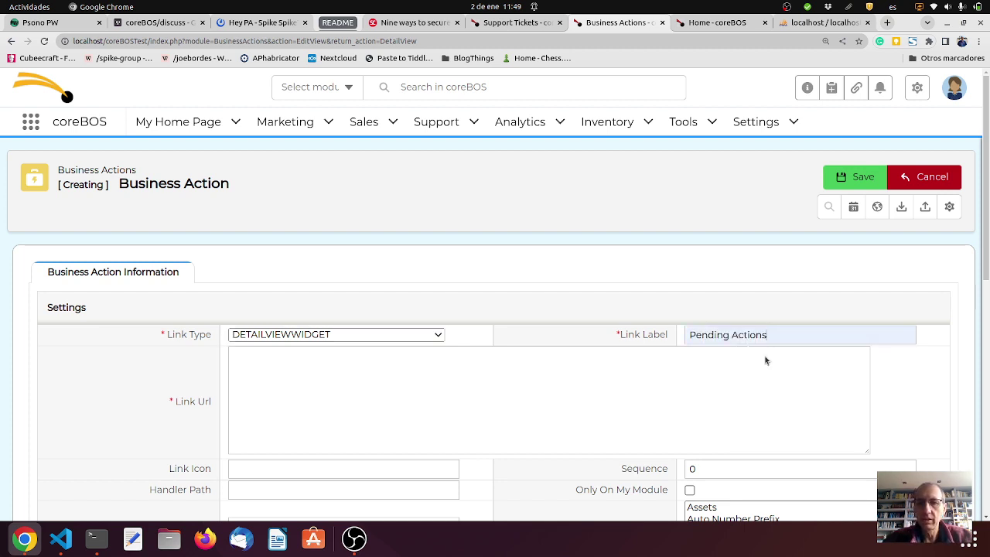
# Copy the module=Utilities widget URL from the line 17 comment of pendingActions.php in Visual Studio Code into the business action's Link Url
pyautogui.click(716, 364)
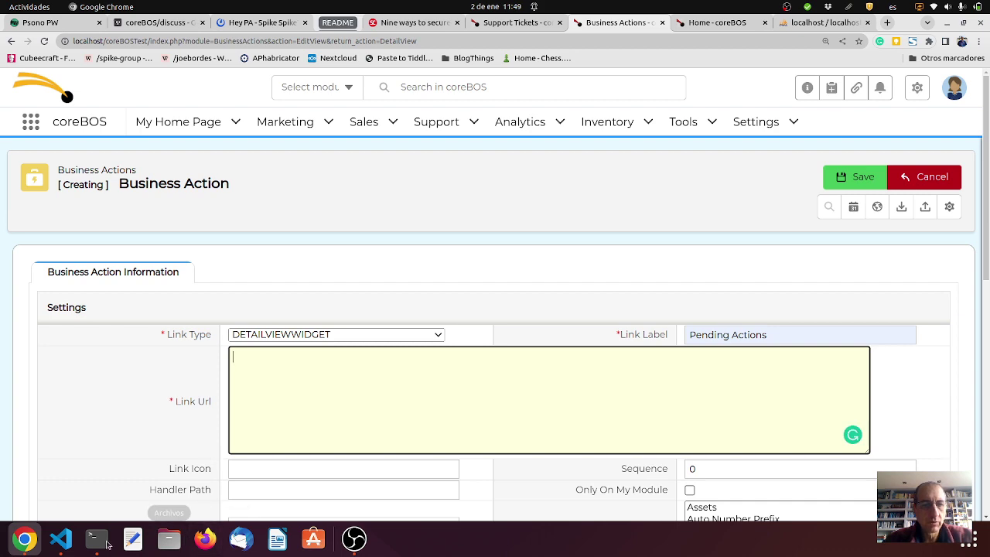
pyautogui.click(60, 539)
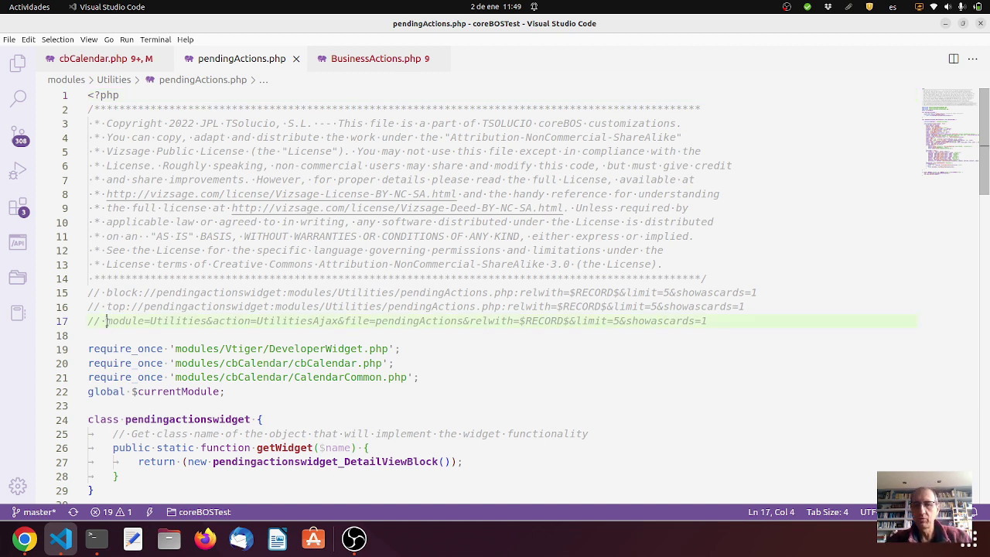
pyautogui.hotkey('shift', 'End')
pyautogui.hotkey('ctrl', 'c')
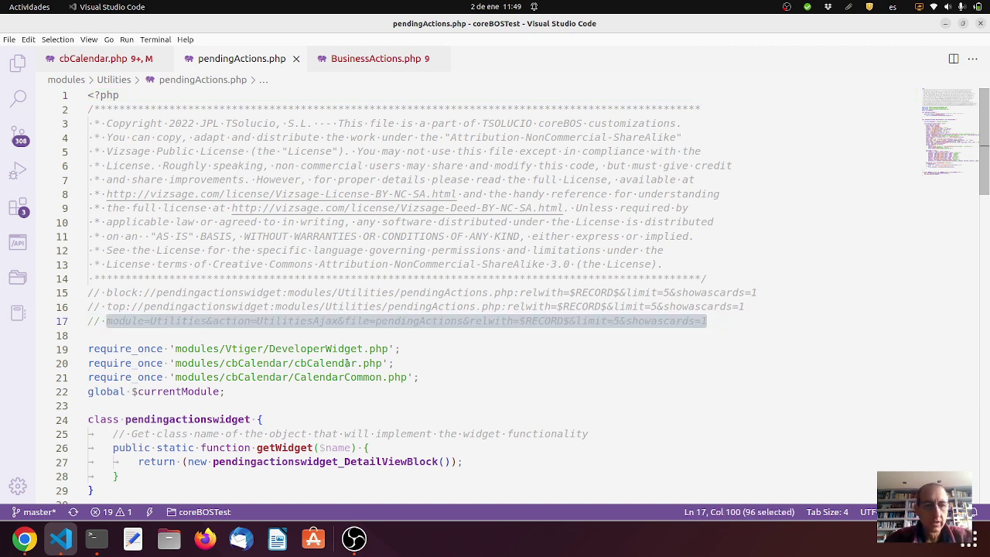
pyautogui.click(26, 541)
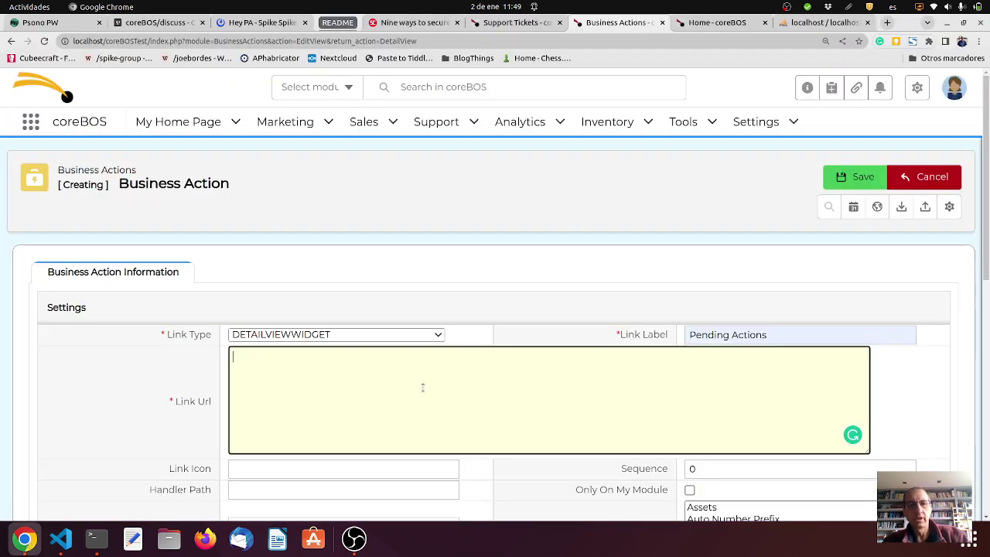
pyautogui.hotkey('ctrl', 'v')
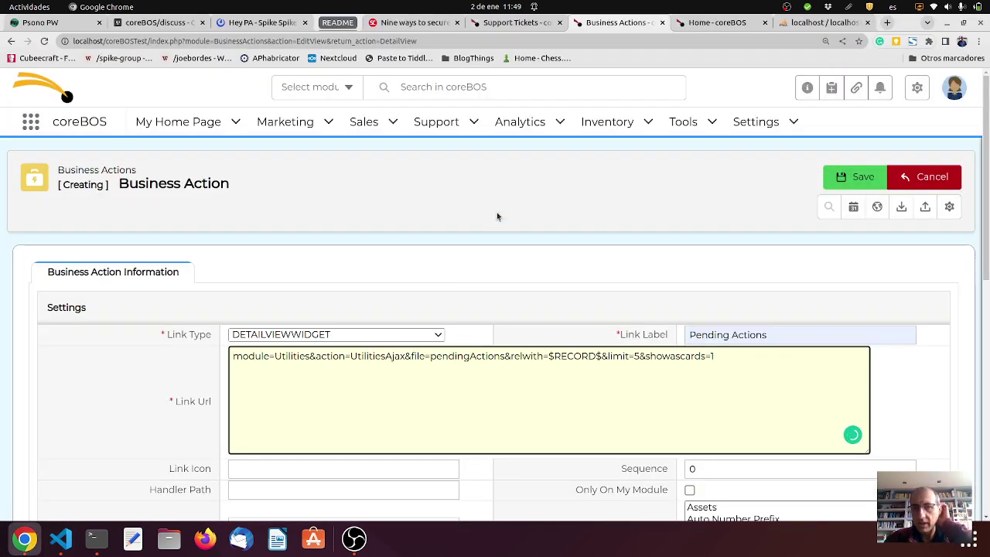
# Enable Only On My Module for the business action and choose Support Tickets in its module list
pyautogui.scroll(-5, 496, 212)
pyautogui.click(690, 180)
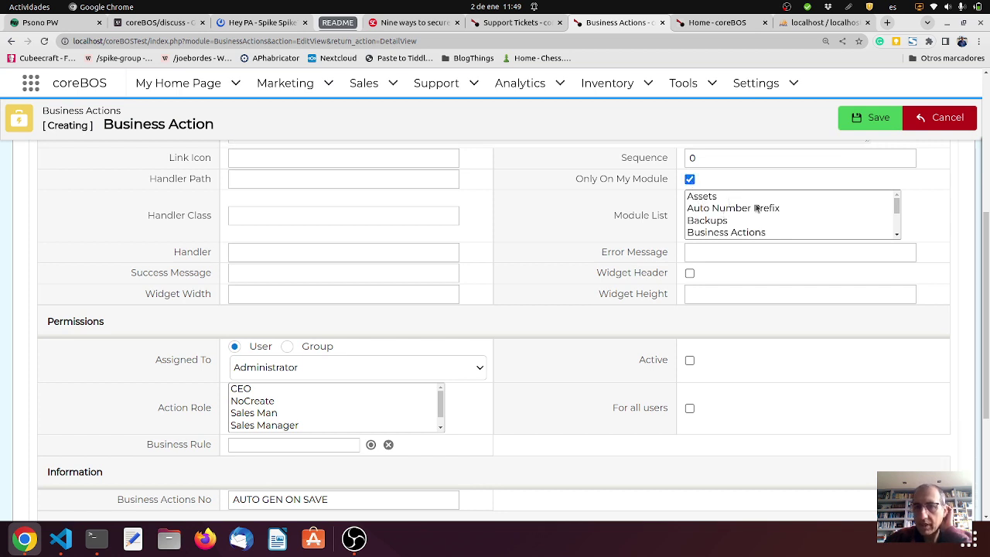
pyautogui.scroll(-5, 758, 232)
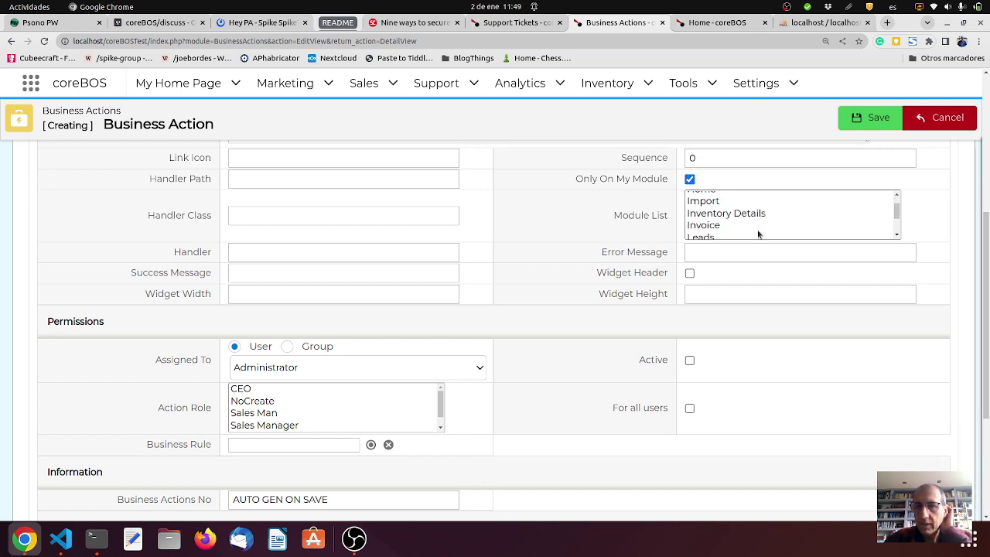
pyautogui.scroll(-8, 758, 235)
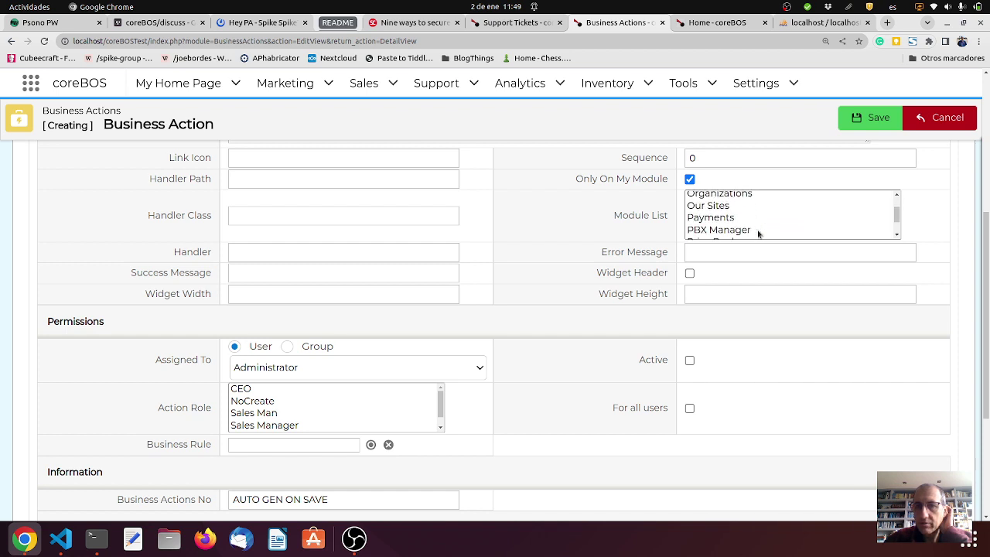
pyautogui.scroll(2, 758, 232)
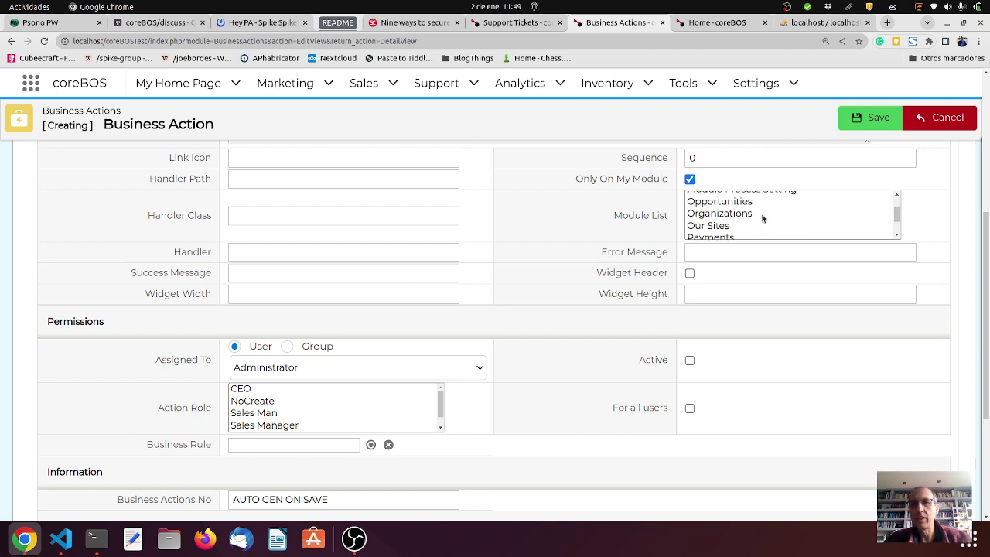
pyautogui.click(762, 214)
pyautogui.scroll(-5, 762, 217)
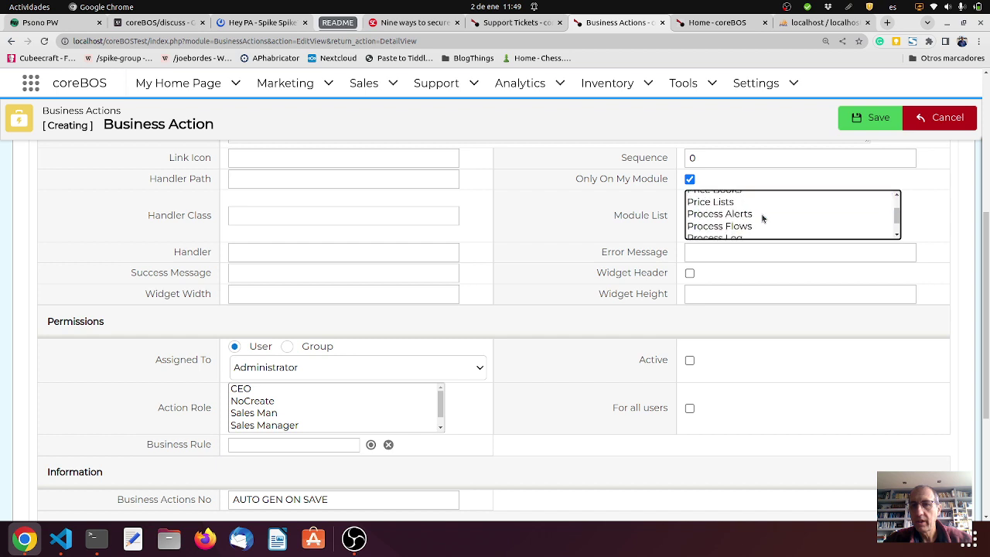
pyautogui.scroll(-8, 762, 217)
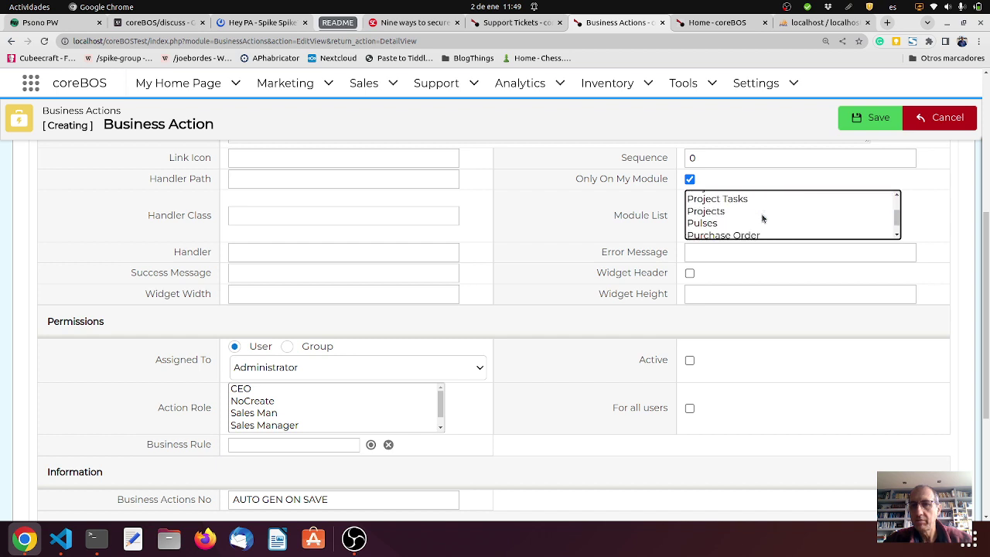
pyautogui.scroll(3, 762, 217)
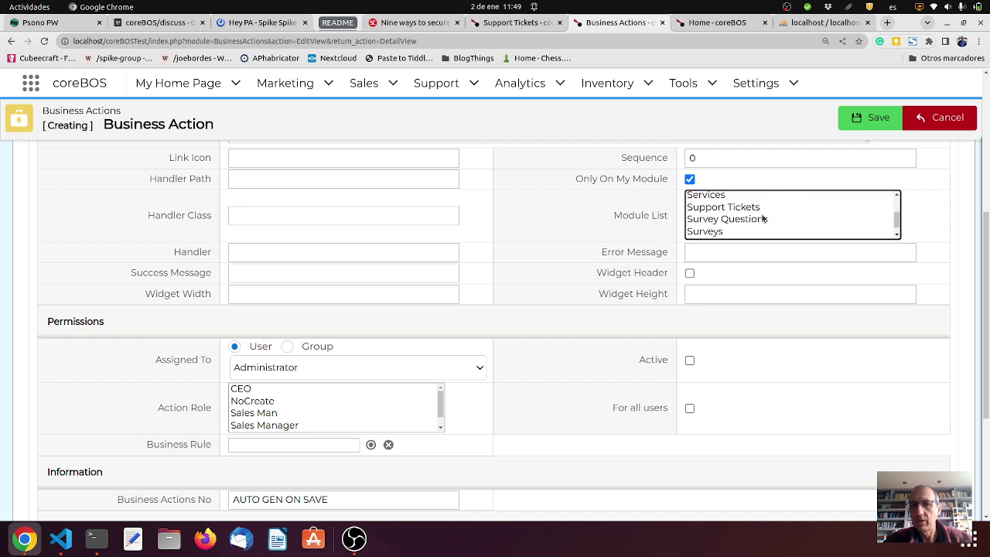
pyautogui.click(766, 209)
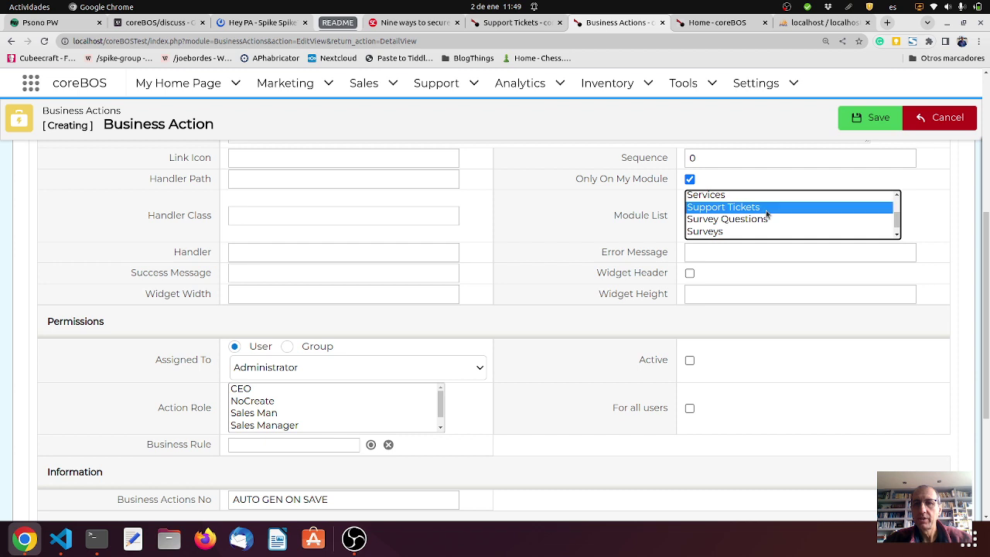
# Make the business action active and available for all users, and save it
pyautogui.click(690, 362)
pyautogui.click(689, 409)
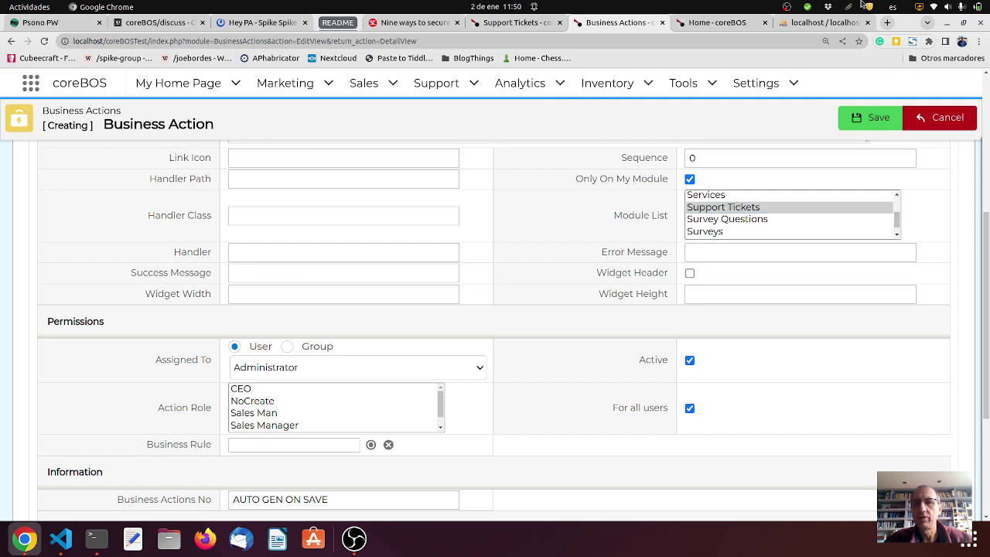
pyautogui.click(870, 118)
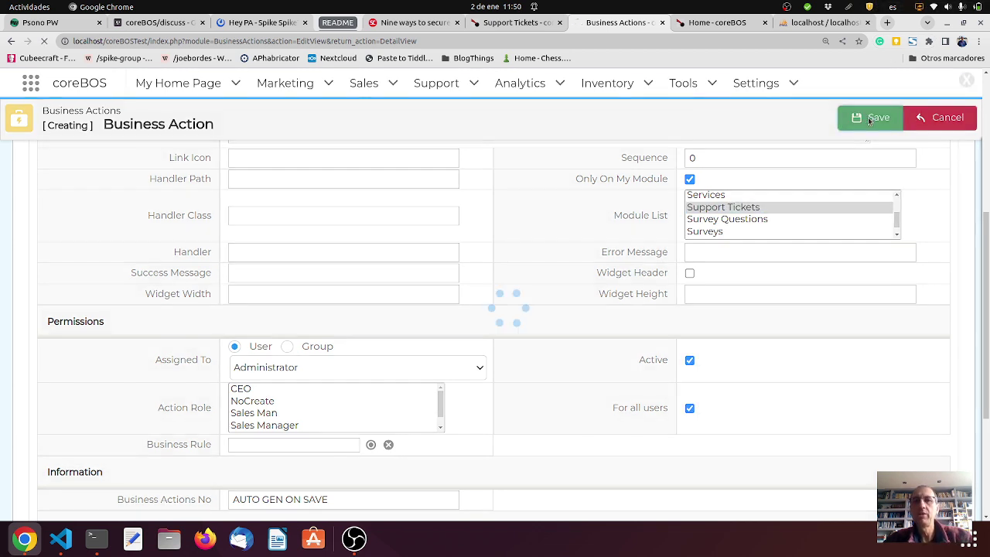
# Reload support ticket TT00001 and examine the Pending Actions widget beside its details
pyautogui.click(517, 23)
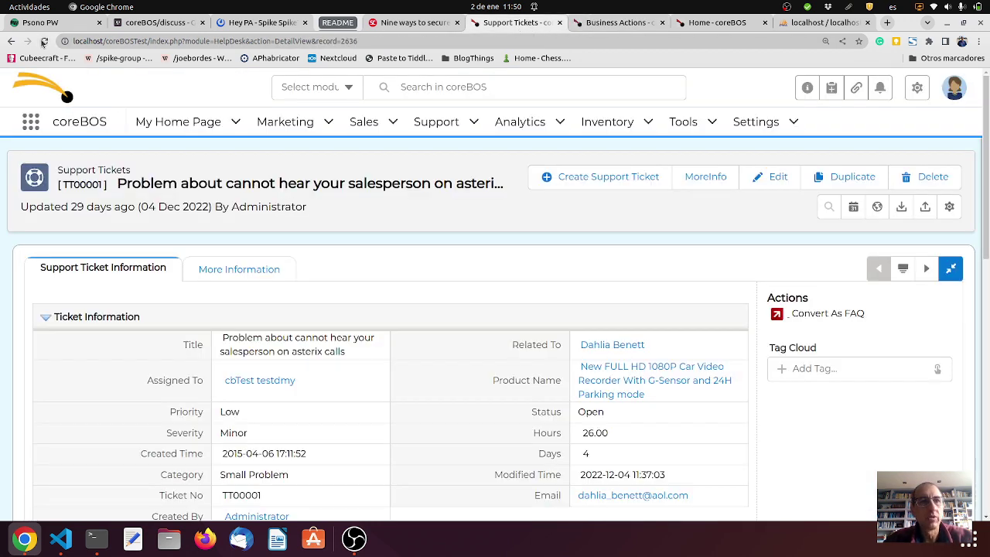
pyautogui.click(44, 41)
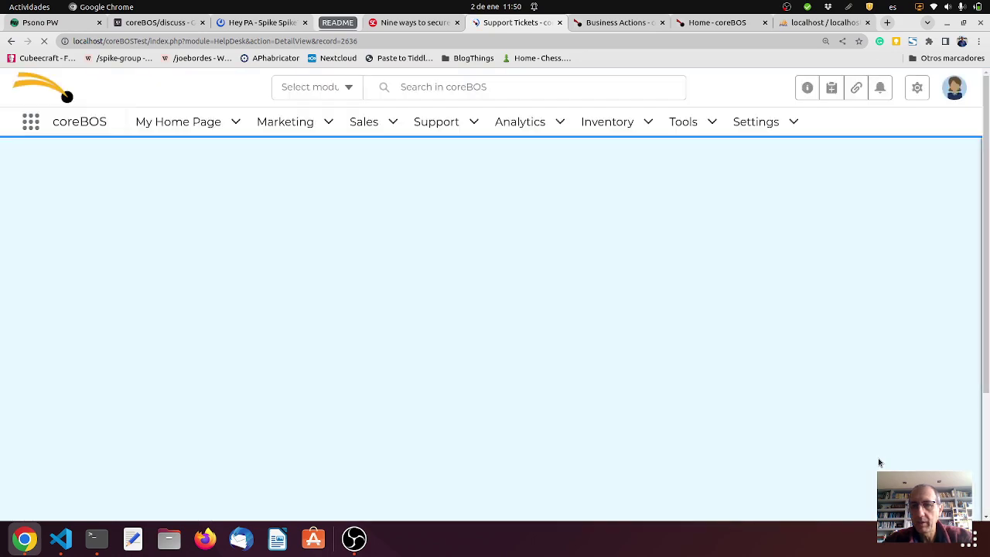
pyautogui.scroll(-5, 771, 439)
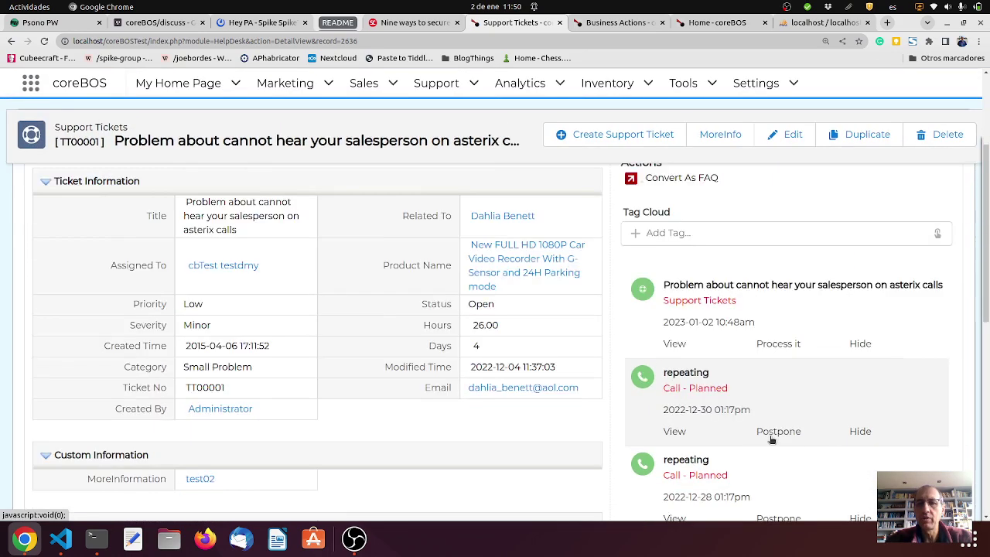
pyautogui.scroll(3, 771, 440)
pyautogui.scroll(1, 771, 439)
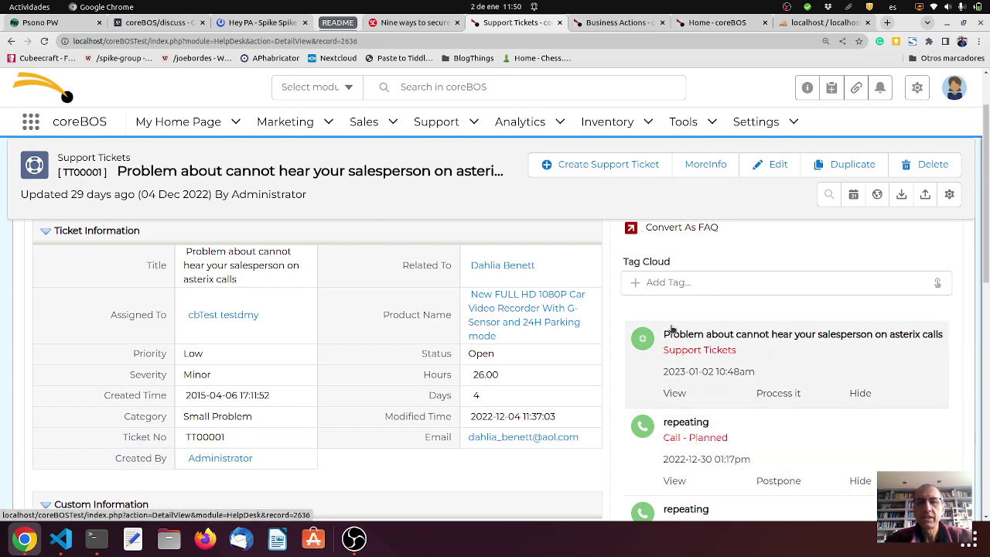
# Set showascards to 0 in the Link Url of the Pending Actions business action and save it
pyautogui.click(621, 23)
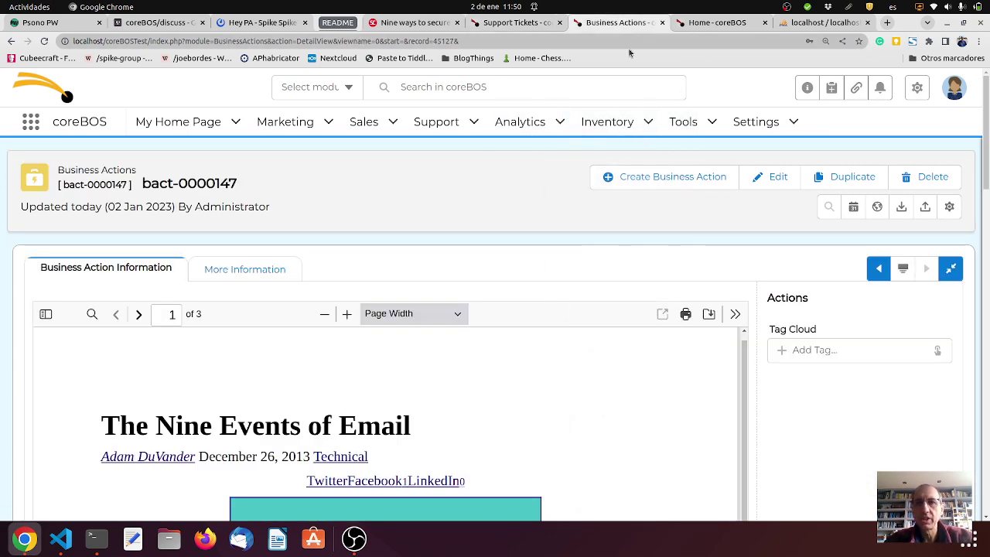
pyautogui.scroll(-2, 779, 364)
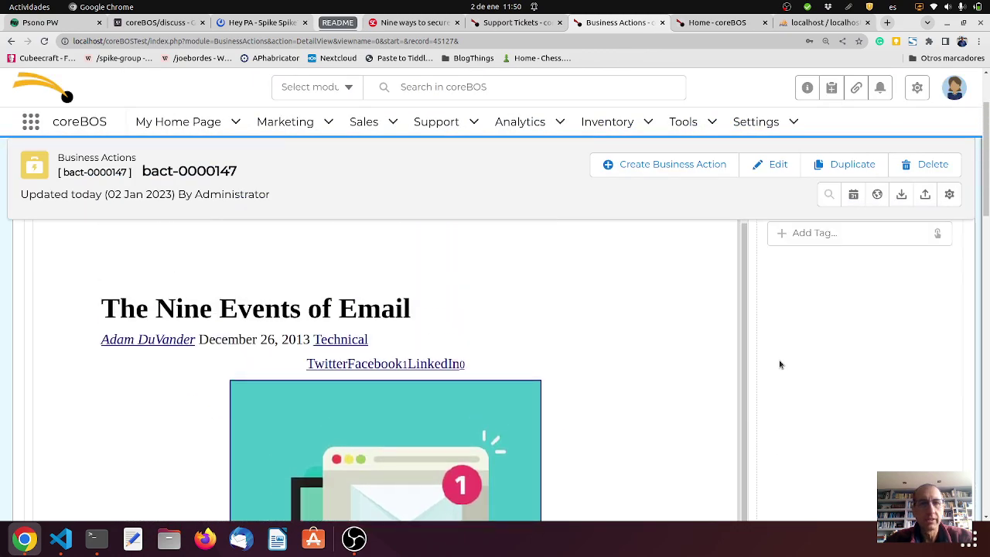
pyautogui.scroll(-5, 780, 364)
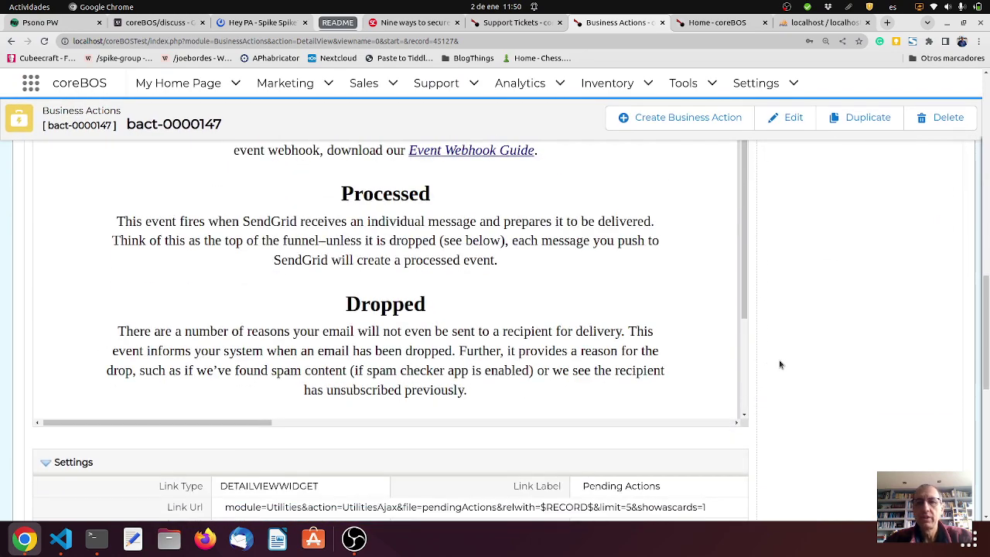
pyautogui.scroll(-4, 780, 364)
pyautogui.scroll(3, 779, 365)
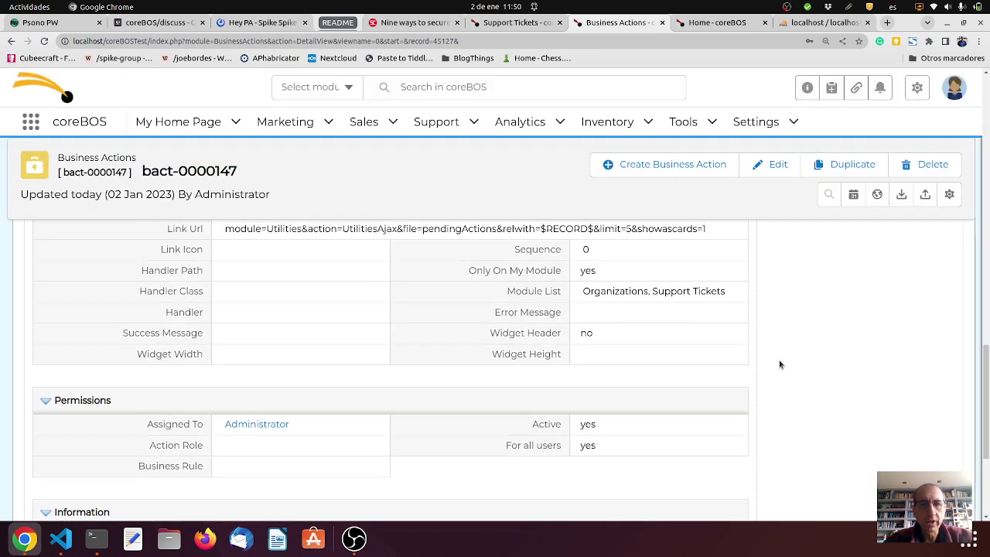
pyautogui.scroll(1, 779, 359)
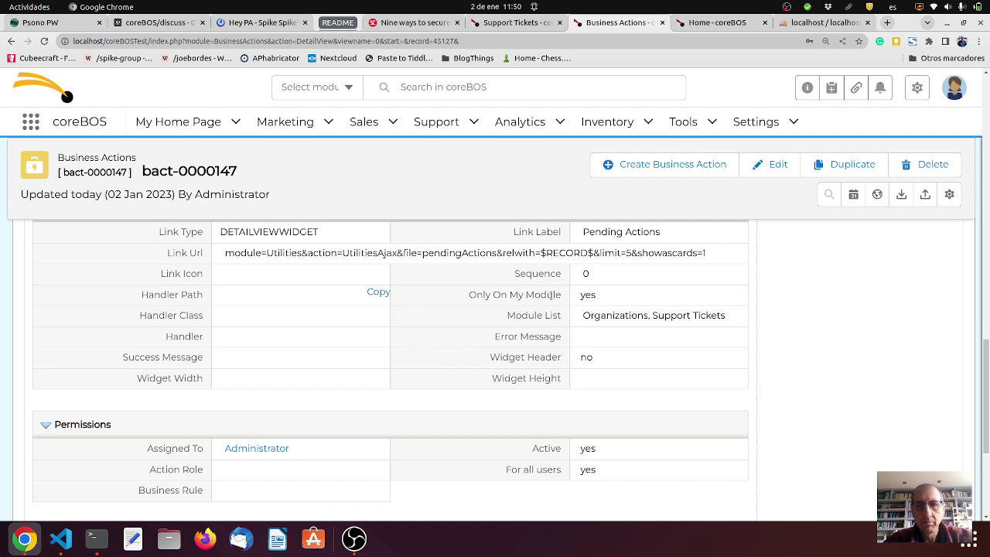
pyautogui.doubleClick(664, 257)
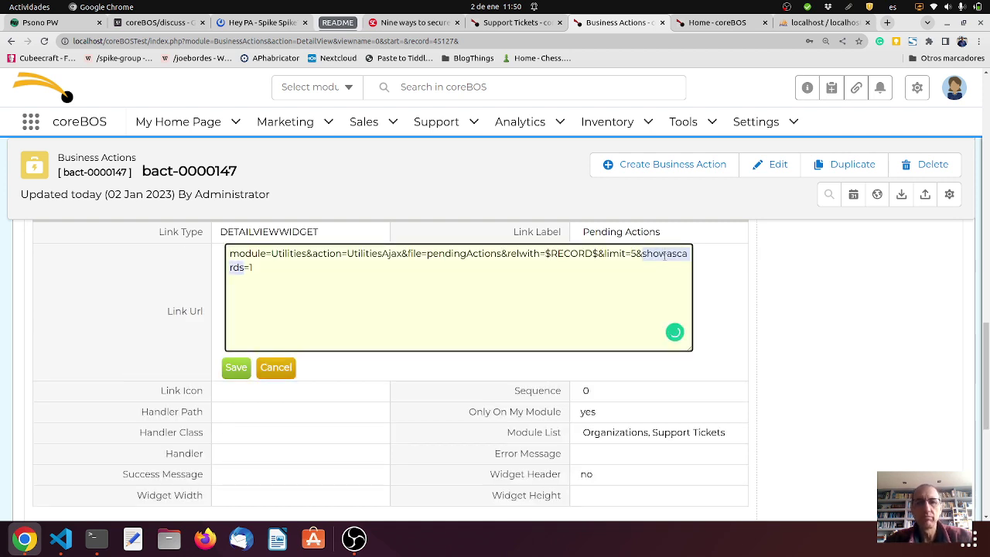
pyautogui.click(428, 274)
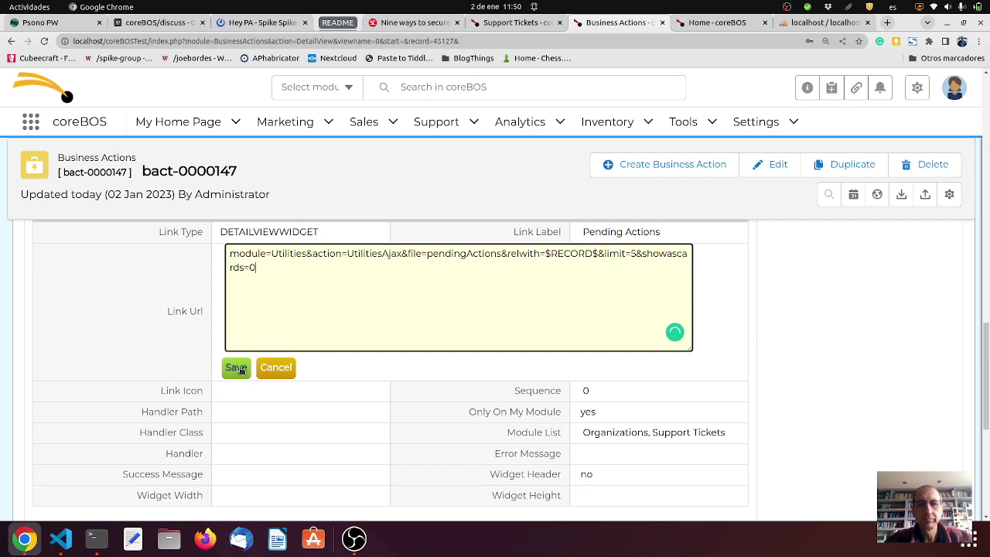
# Reload the support ticket, open the Process it form of its notification in the Pending Actions widget, and close it unsaved
pyautogui.click(517, 22)
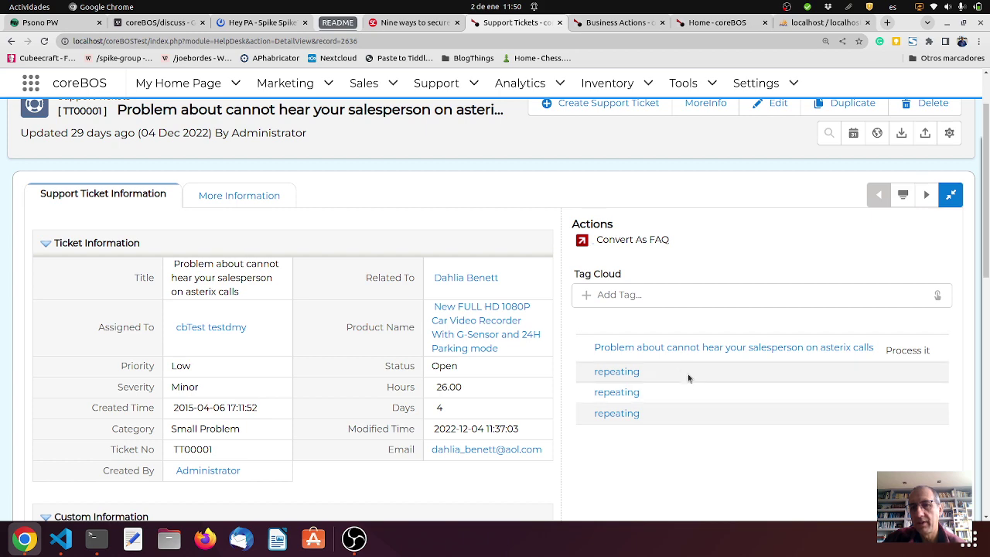
pyautogui.click(896, 350)
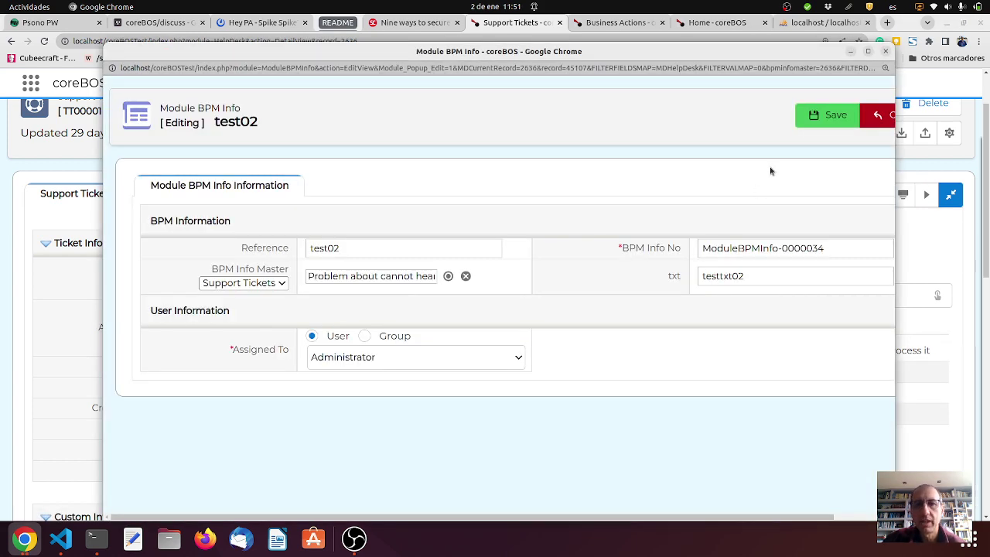
pyautogui.click(886, 51)
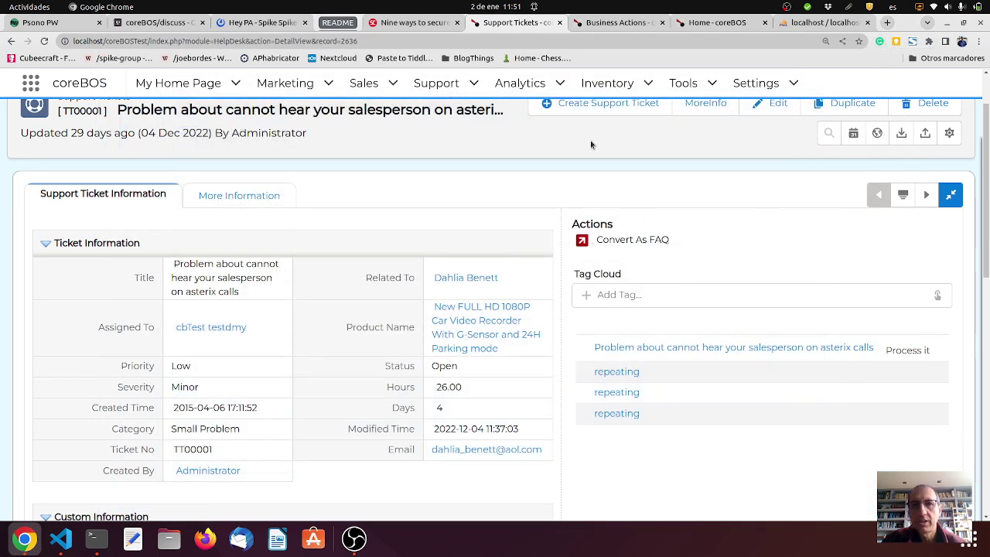
# Open the ticket's related contact, and add Contacts to the module list of the Pending Actions business action
pyautogui.click(478, 281)
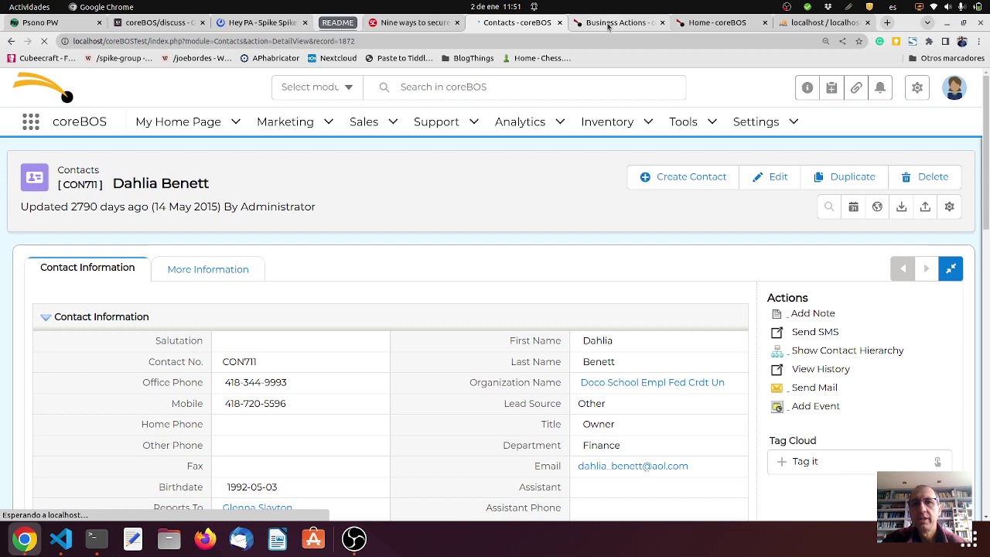
pyautogui.click(611, 22)
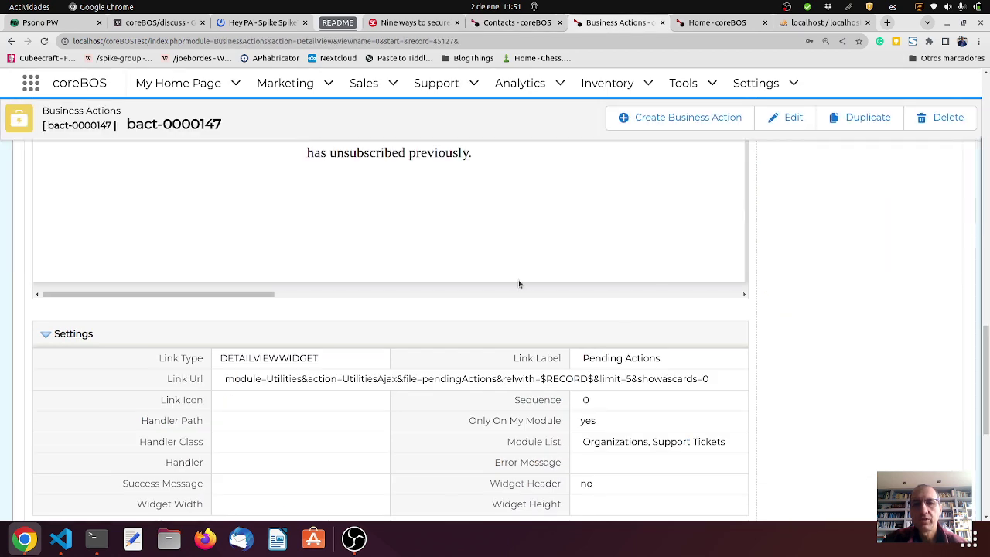
pyautogui.doubleClick(626, 442)
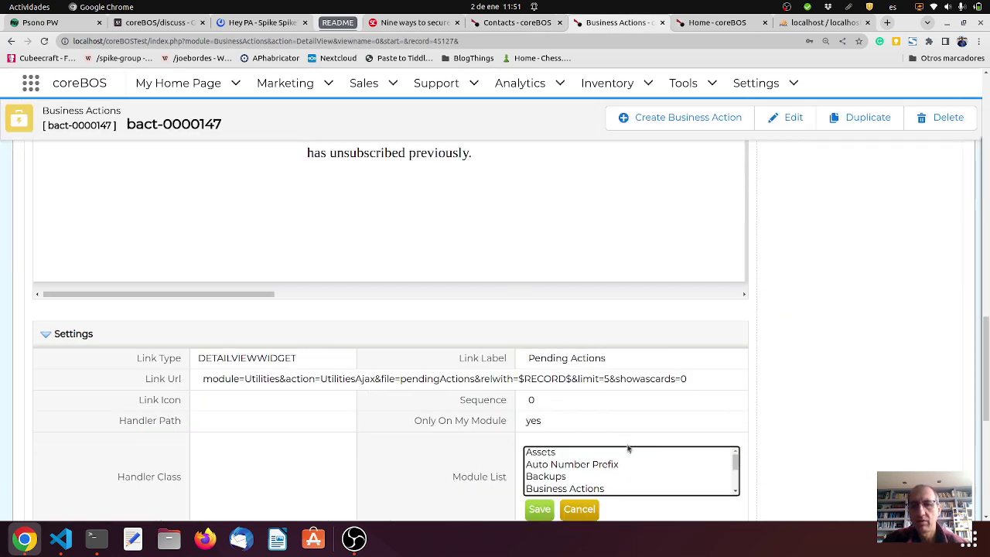
pyautogui.scroll(-3, 622, 477)
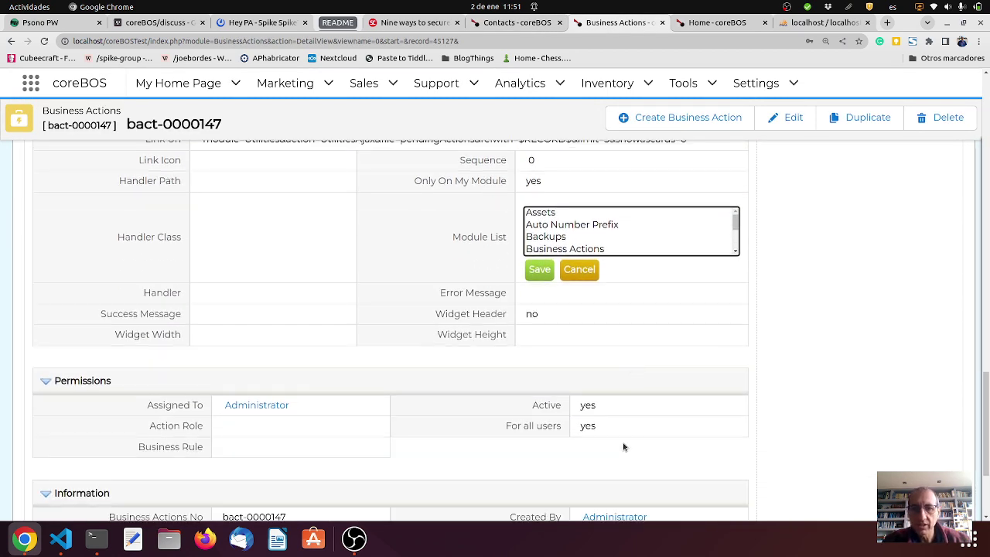
pyautogui.scroll(-1, 623, 225)
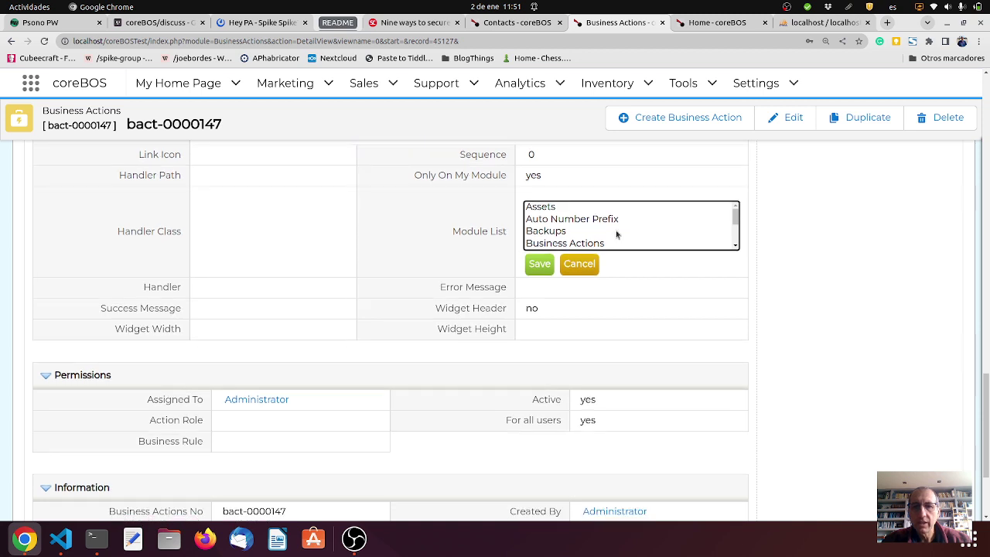
pyautogui.scroll(-2, 616, 234)
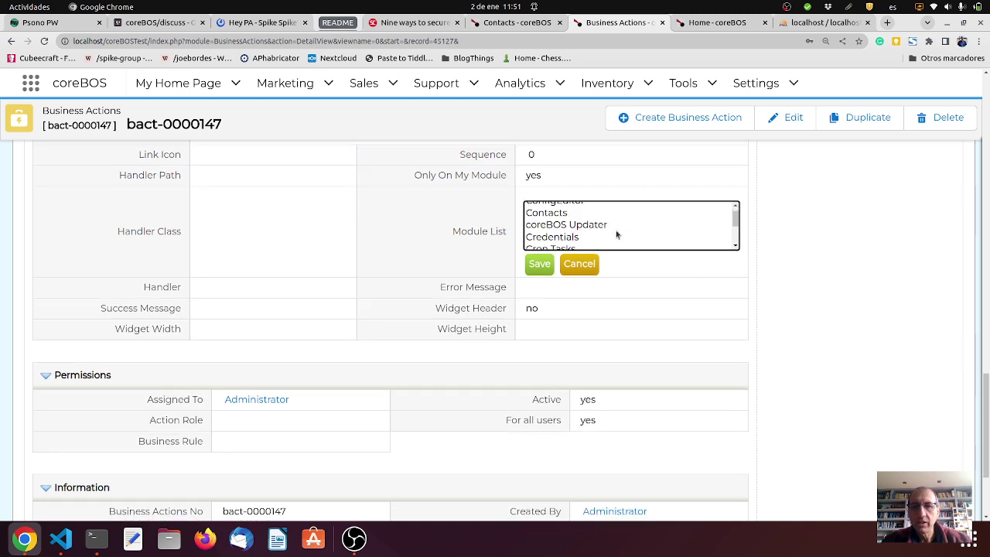
pyautogui.click(578, 216)
pyautogui.click(541, 264)
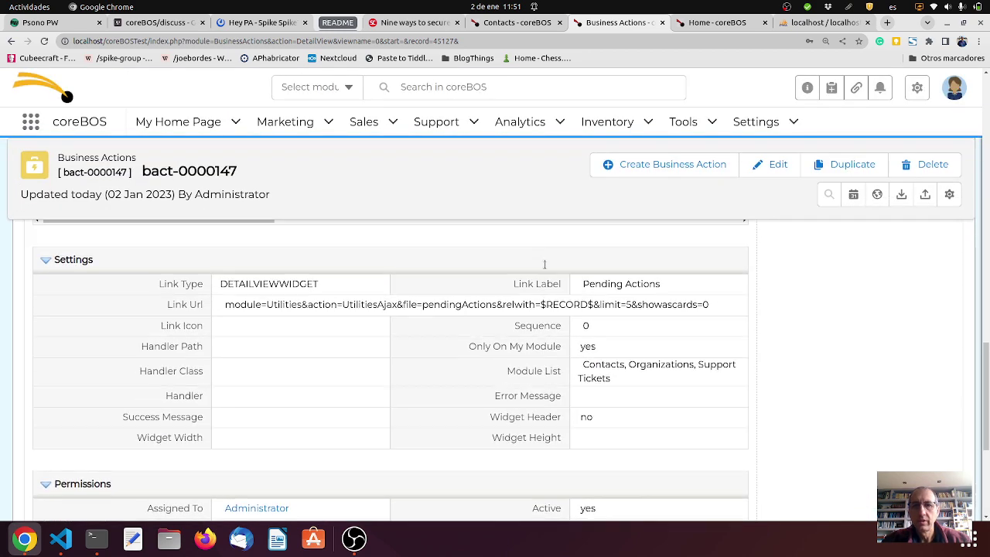
# Reload the contact's detail view and examine its Pending Actions widget
pyautogui.click(485, 24)
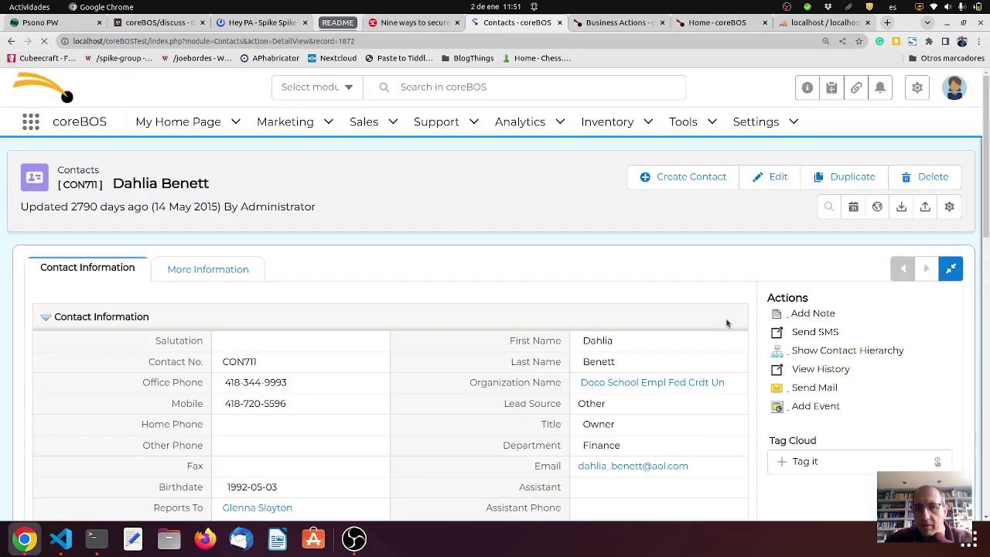
pyautogui.scroll(-5, 729, 323)
pyautogui.scroll(3, 727, 323)
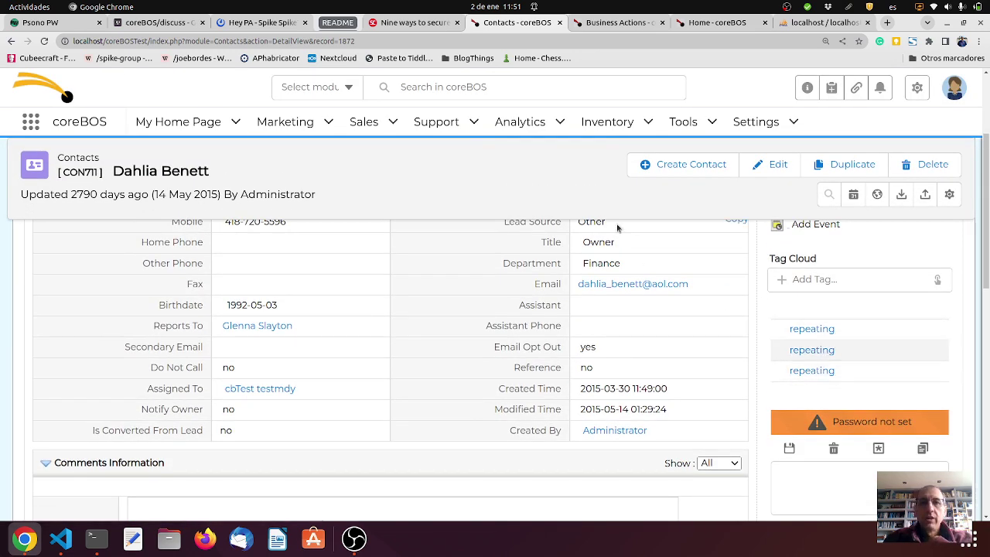
# Open the business action's Link Url for editing and inspect its limit and $RECORD$ parameters
pyautogui.click(619, 23)
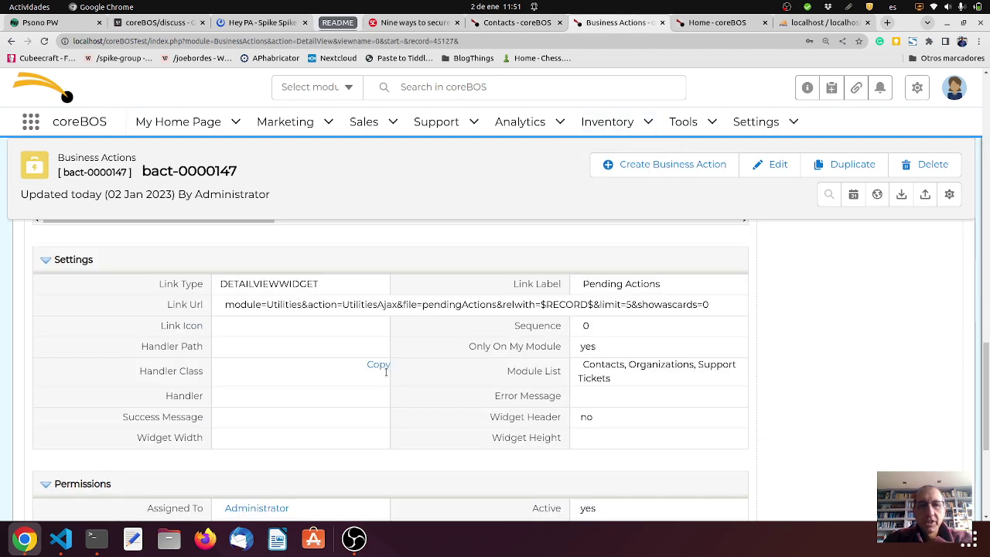
pyautogui.doubleClick(612, 307)
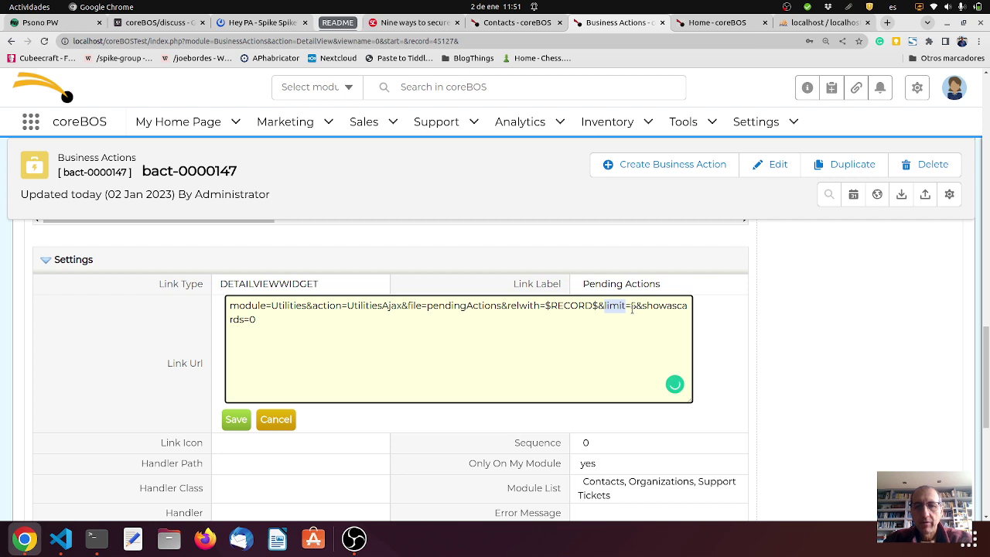
pyautogui.click(633, 308)
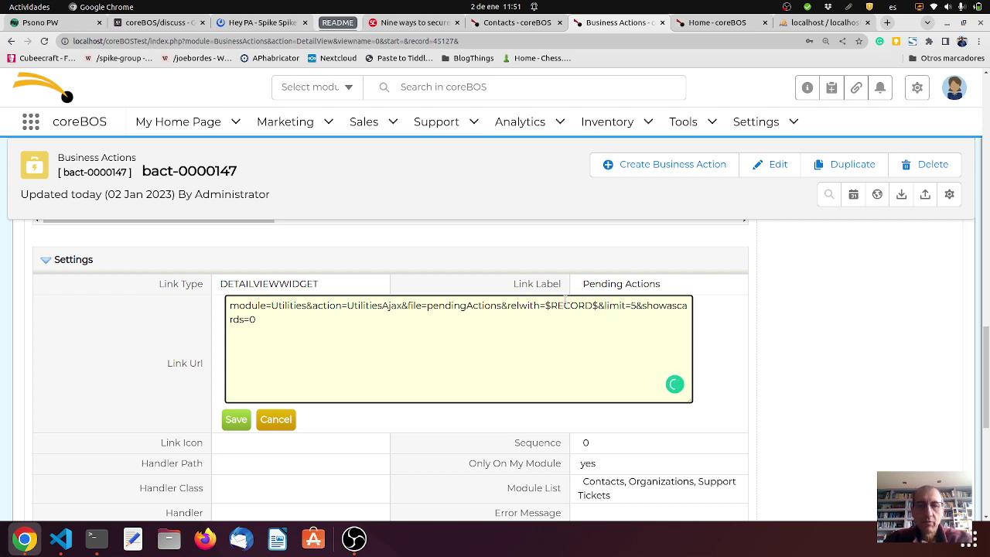
pyautogui.doubleClick(565, 305)
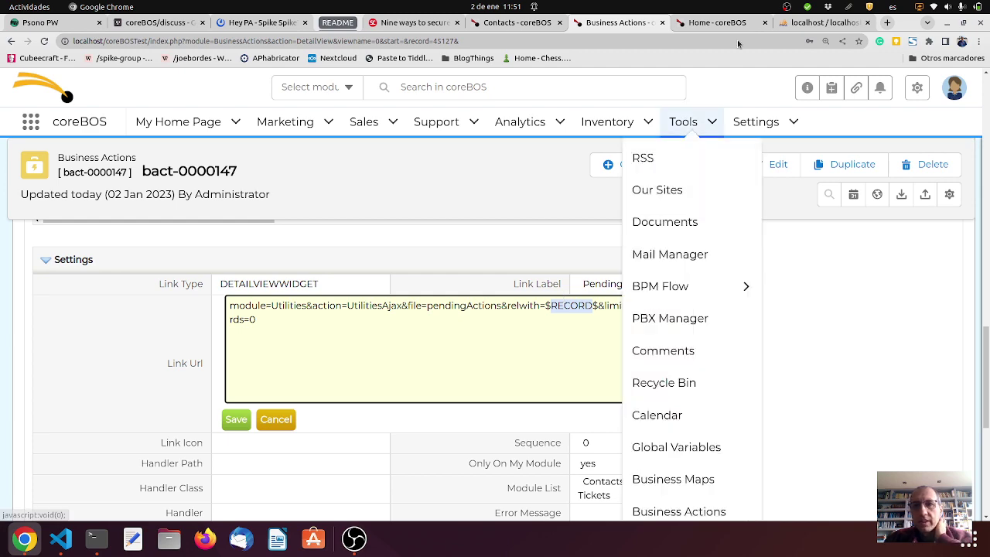
# Refresh the vtiger_activity_reminder_popup table in phpMyAdmin and examine the HelpDesk row's relwith, moreaction and moreinfo values
pyautogui.click(804, 23)
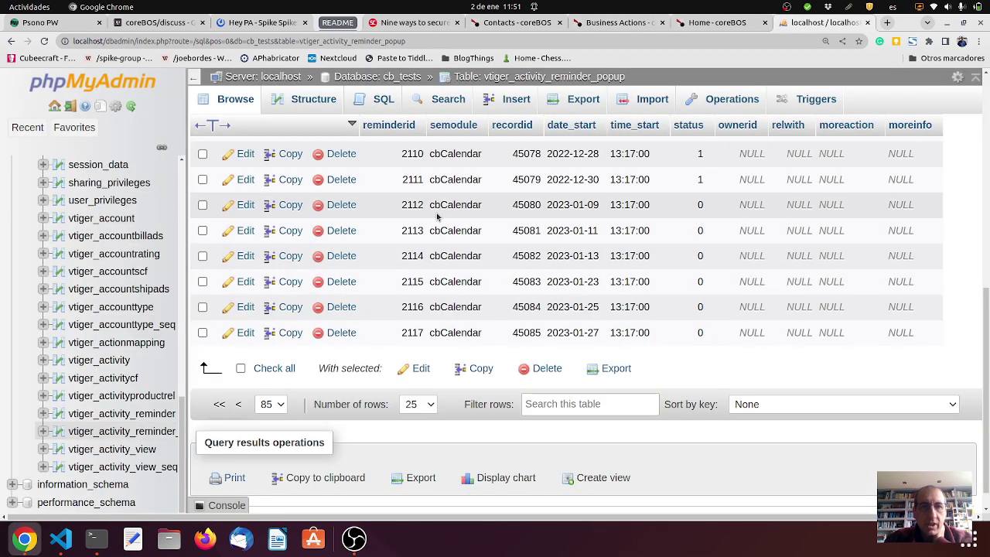
pyautogui.scroll(5, 428, 225)
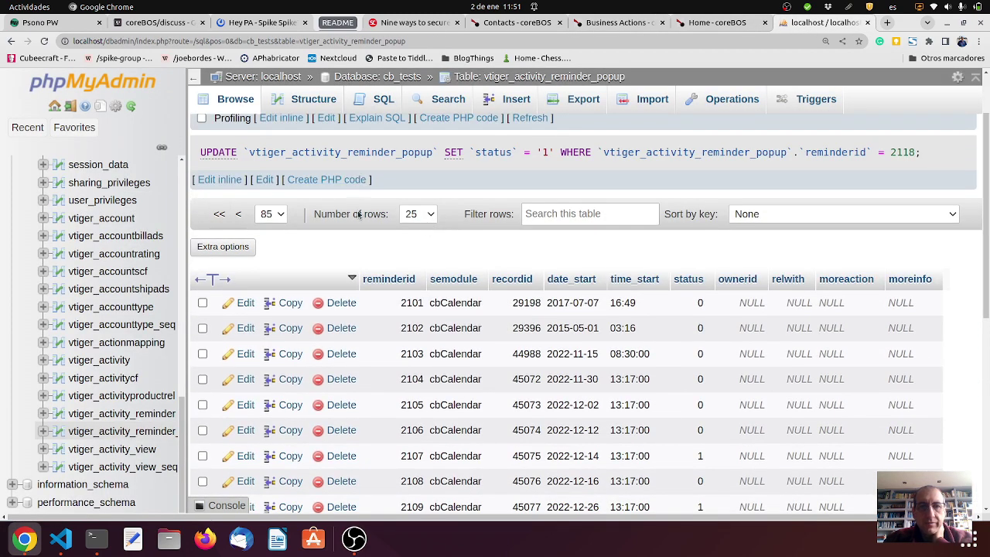
pyautogui.scroll(1, 541, 232)
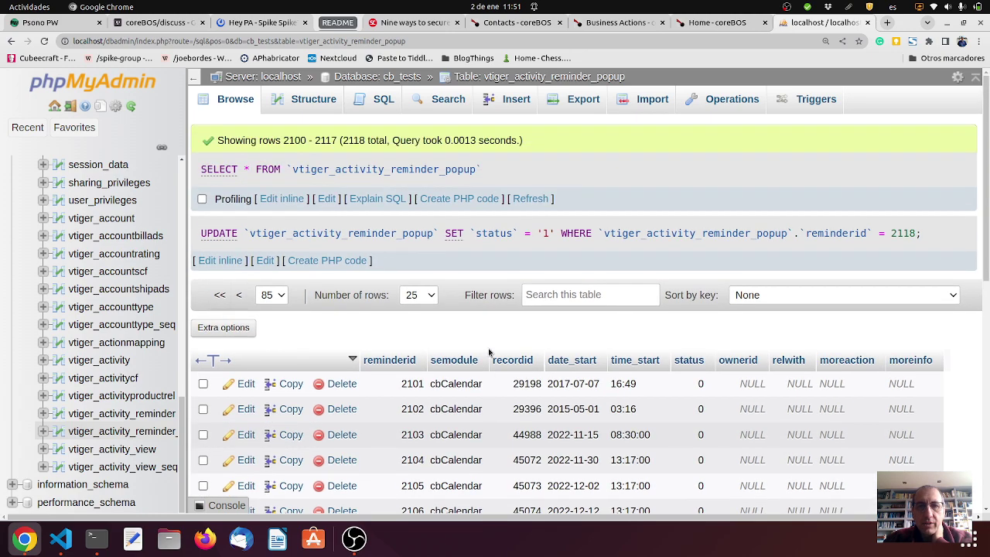
pyautogui.click(534, 200)
pyautogui.scroll(-6, 473, 303)
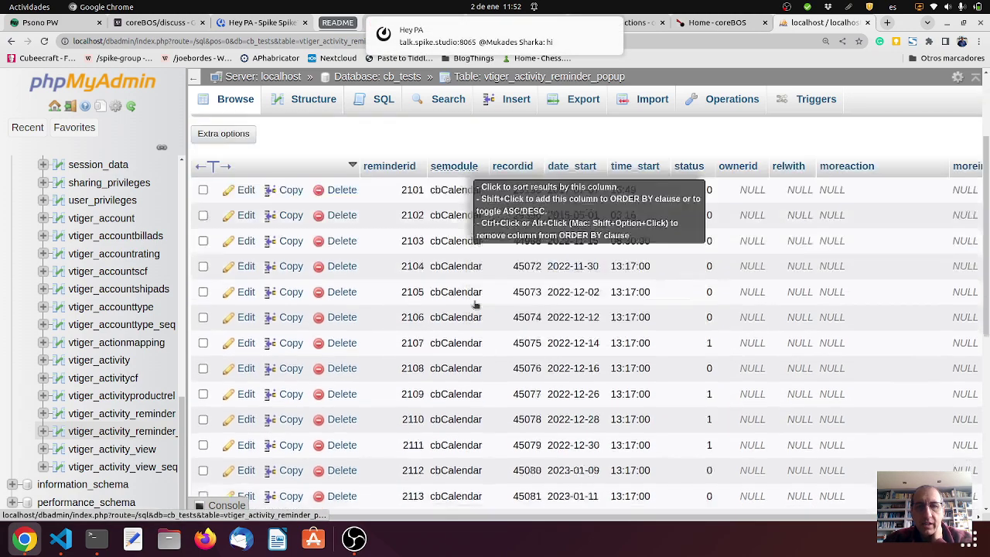
pyautogui.scroll(-1, 476, 304)
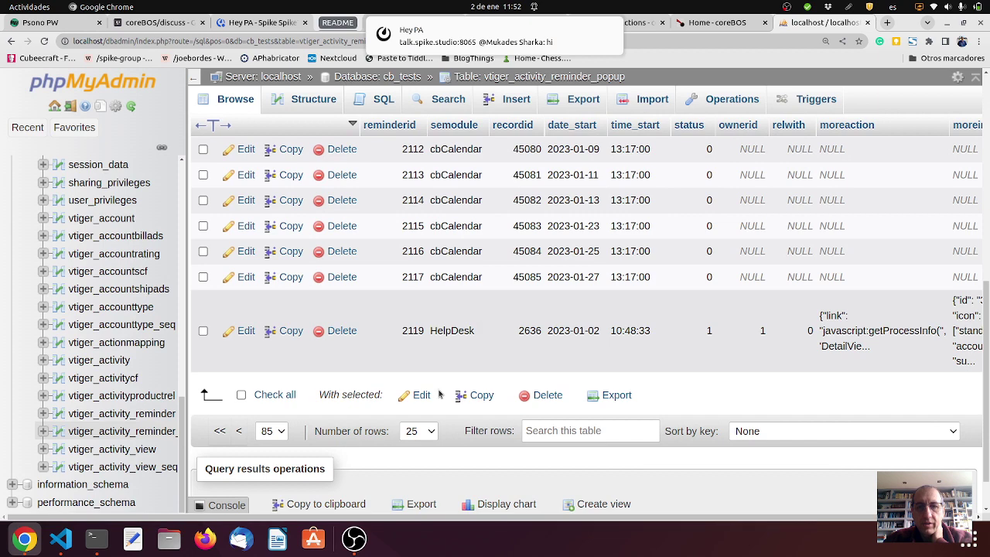
pyautogui.hscroll(1, 595, 359)
pyautogui.scroll(1, 596, 360)
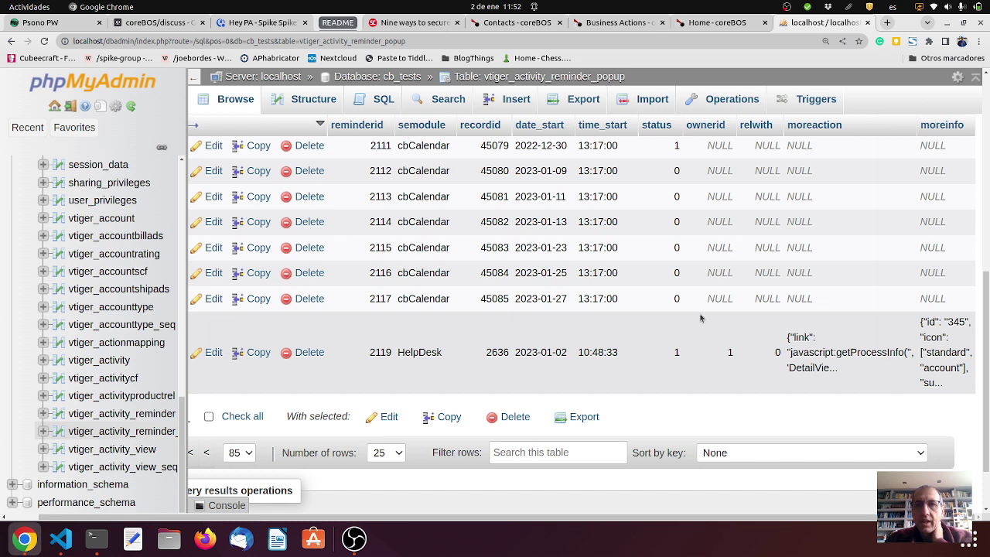
# Review the business action's Link Url parameters in coreBOS again and return to the contact's detail view
pyautogui.click(617, 23)
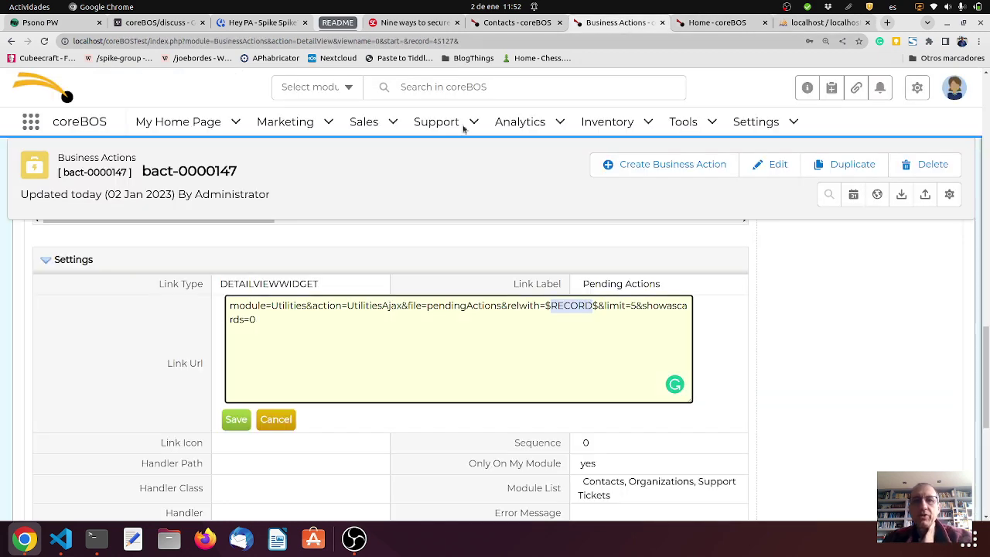
pyautogui.click(542, 24)
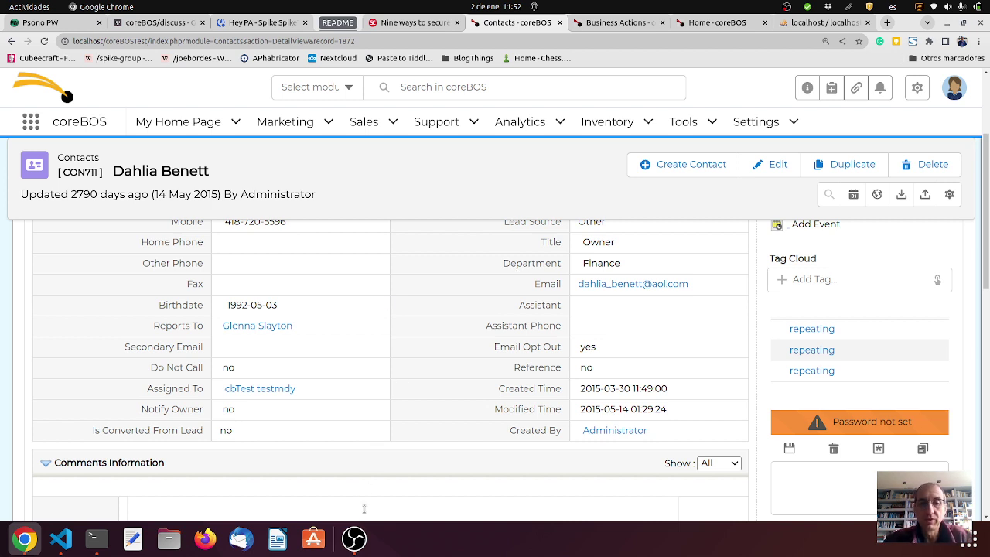
pyautogui.click(354, 538)
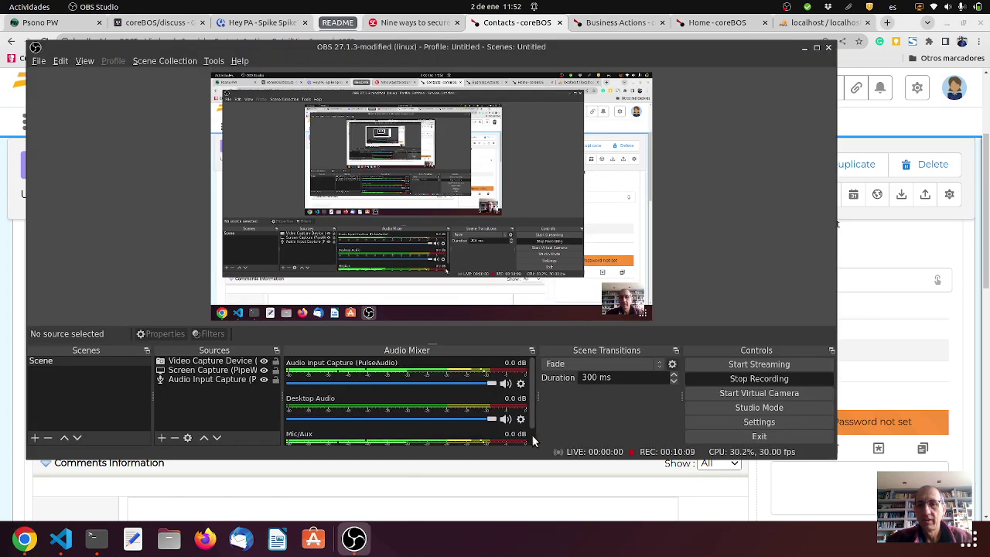